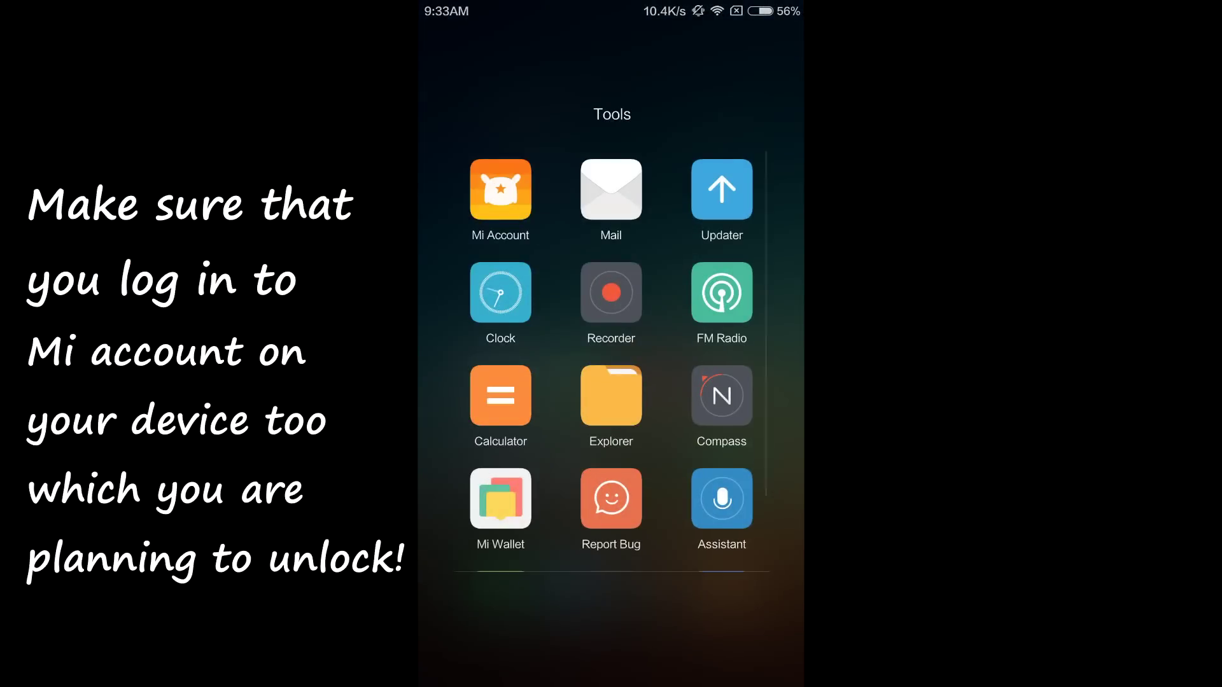
In Mi Account, detour to Sign in and back to Create a Mi Account, then dismiss the keypad
left_click(500, 189)
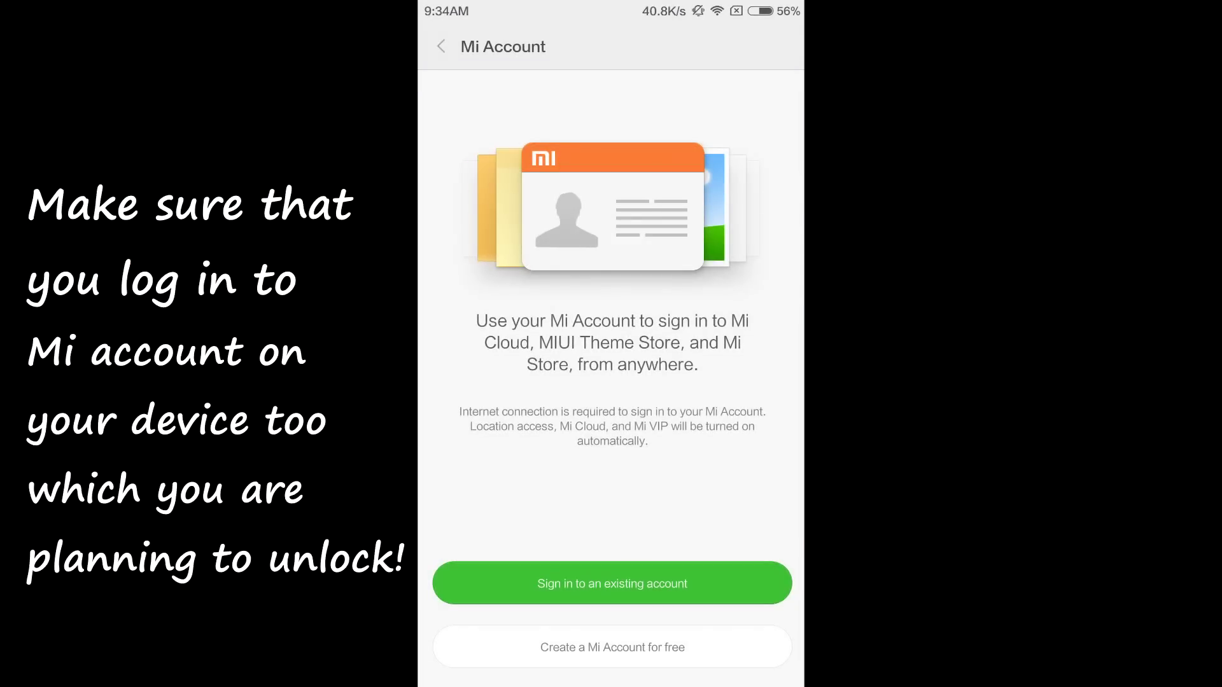
left_click(612, 648)
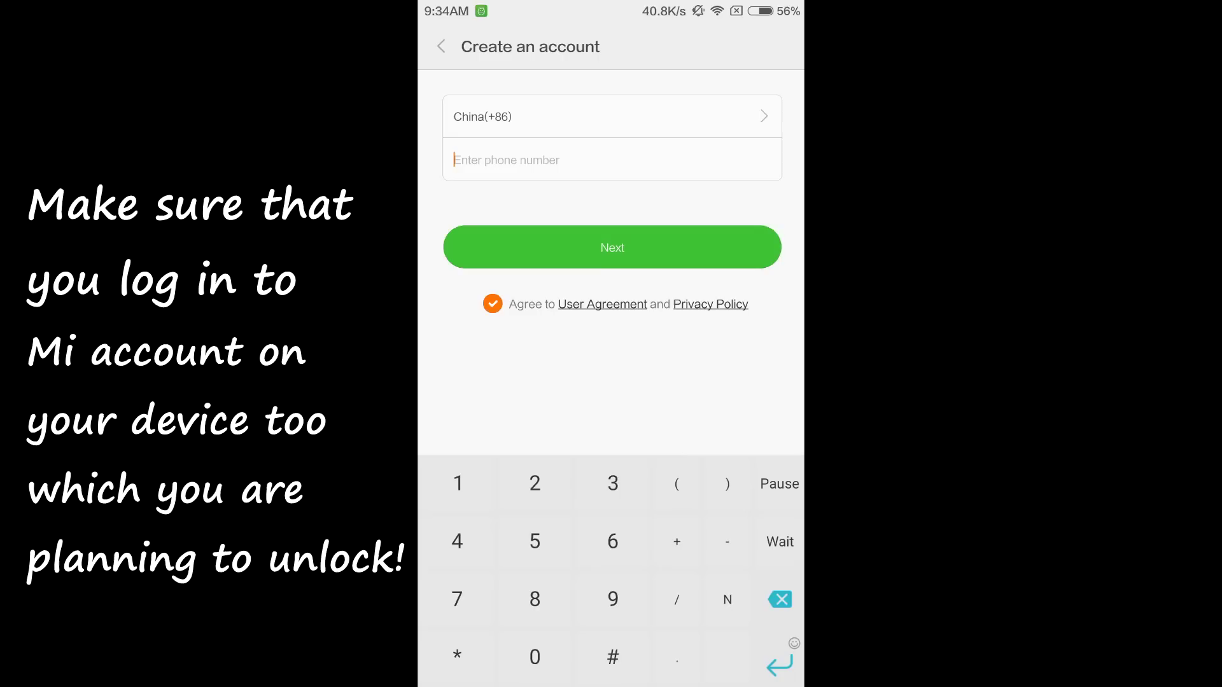
left_click(440, 46)
left_click(612, 581)
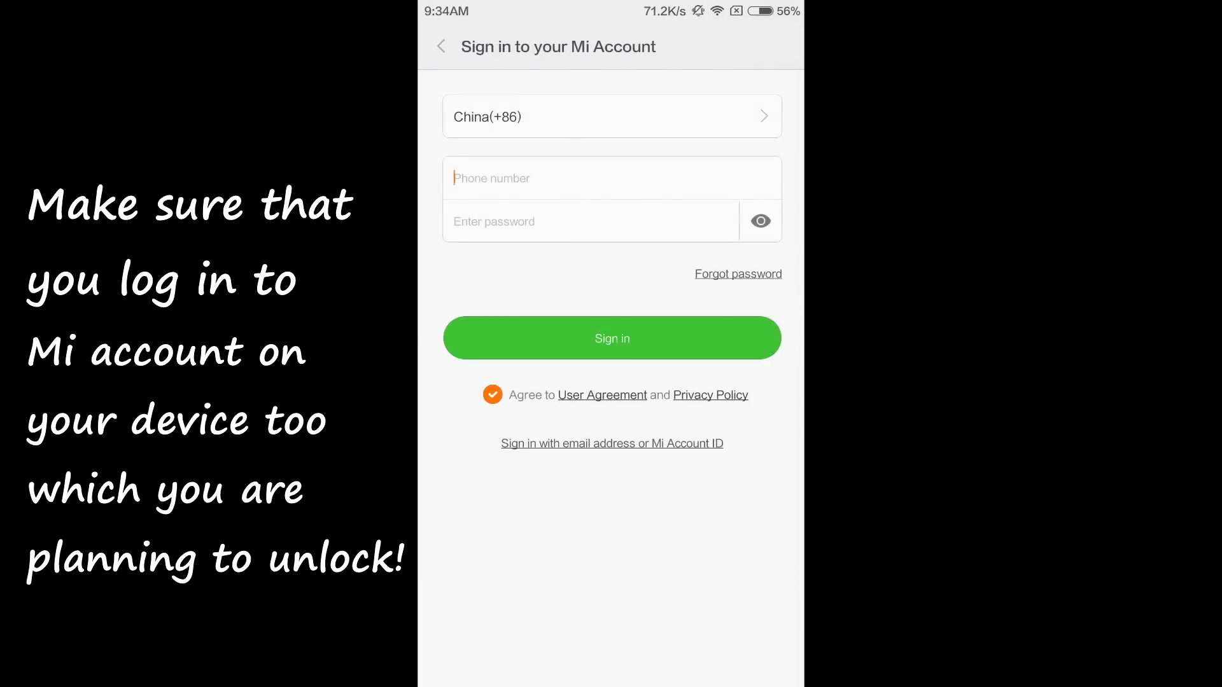
left_click(440, 46)
left_click(613, 647)
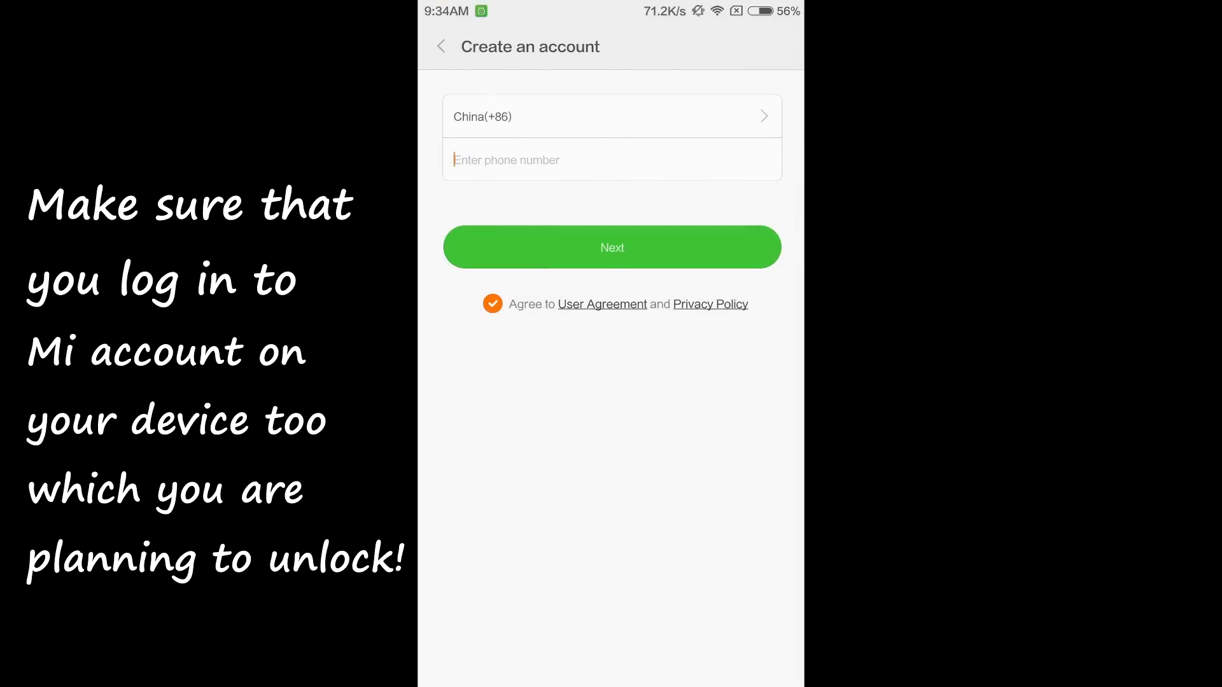
key("Escape")
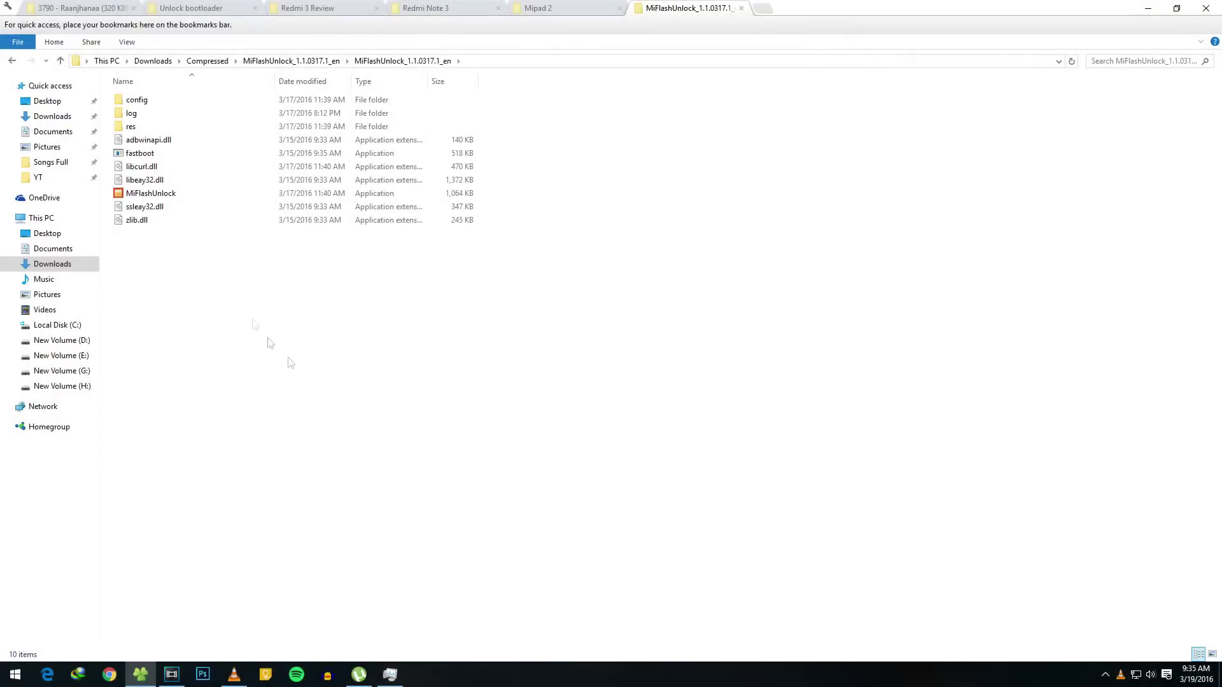
Launch MiFlashUnlock, accept the disclaimer, and sign in with the Mi Account ID
double_click(174, 194)
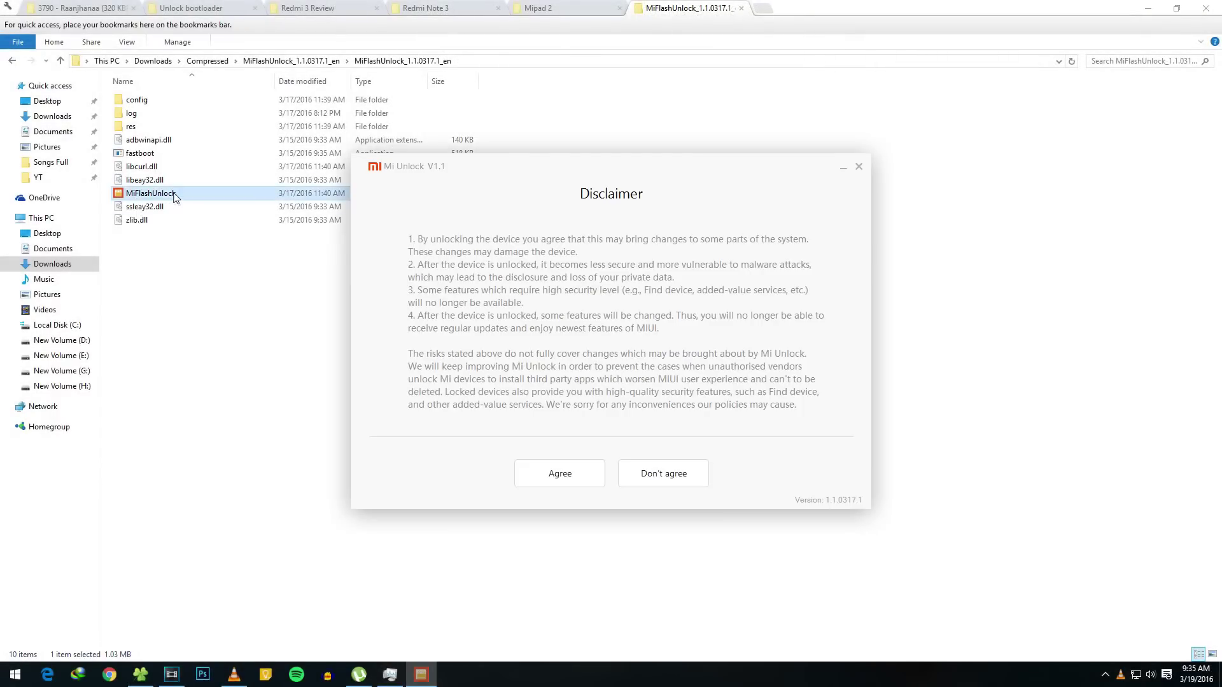
left_click(560, 474)
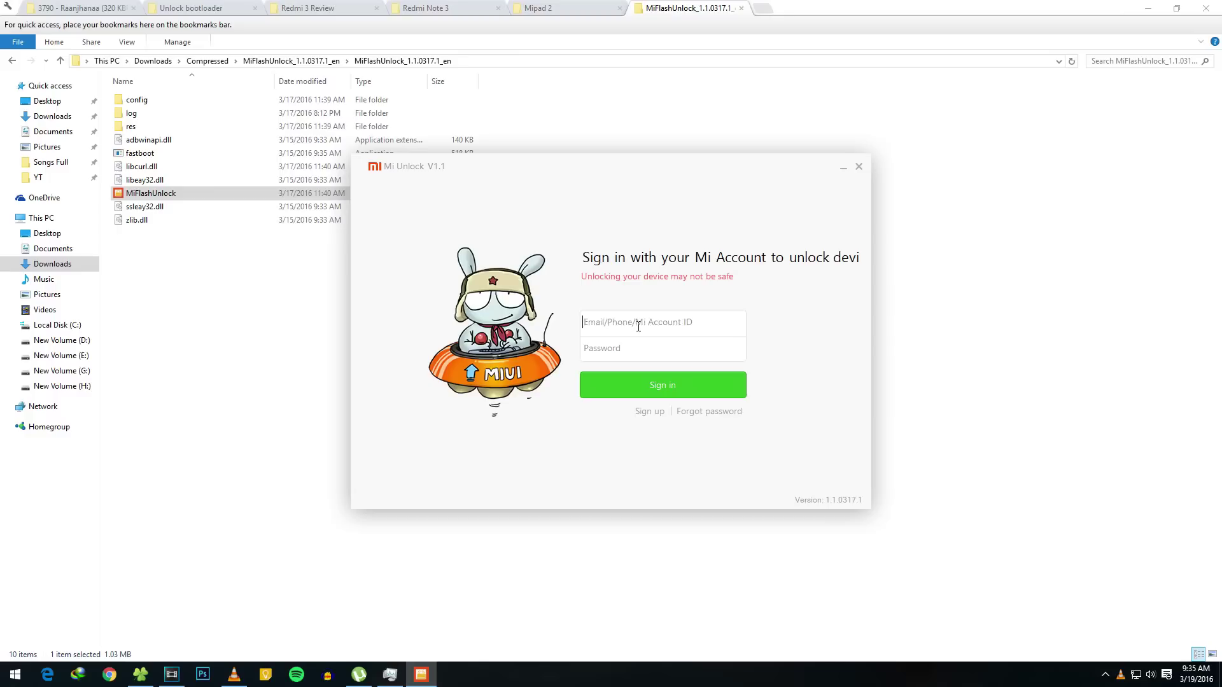
type("+91")
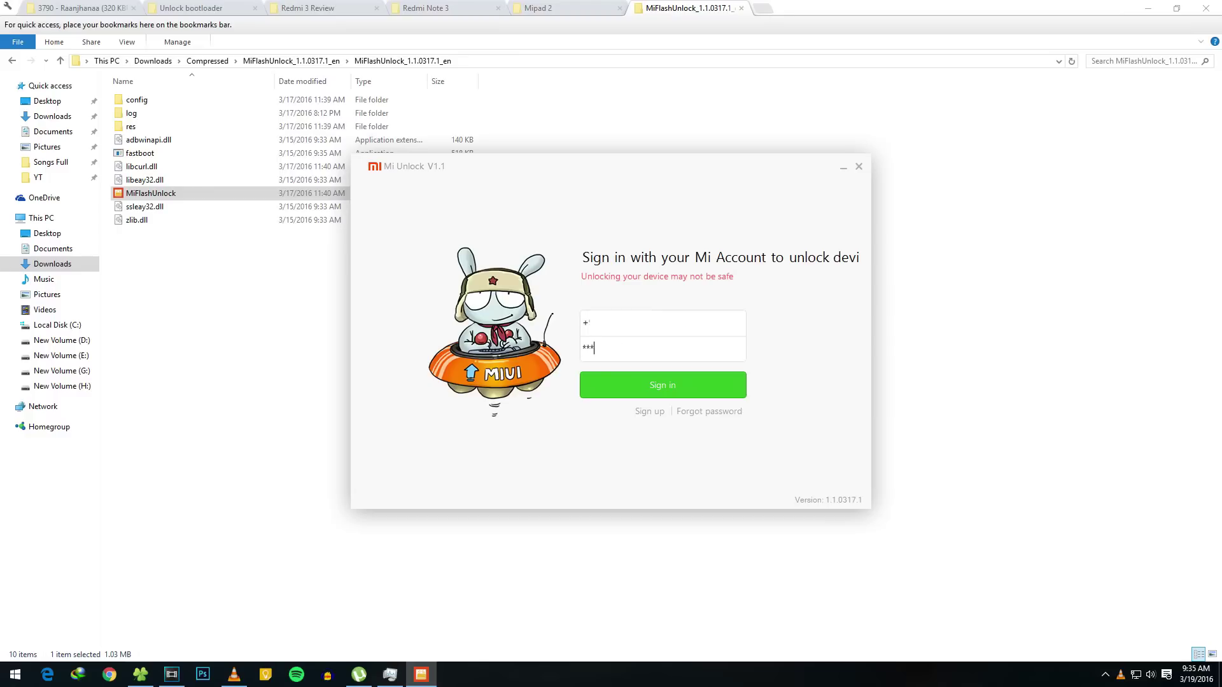
left_click(709, 379)
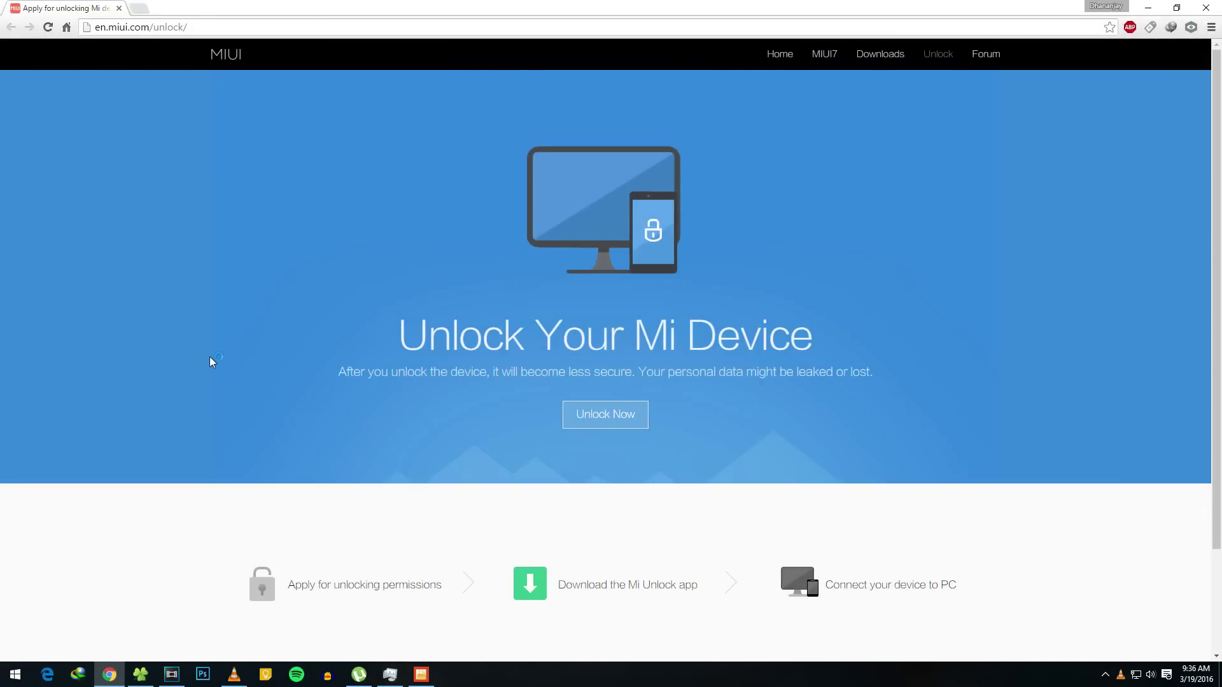
Highlight the three unlock steps (apply, download the tool, connect the device), then choose Unlock Now
scroll(114, 513, "down", 2)
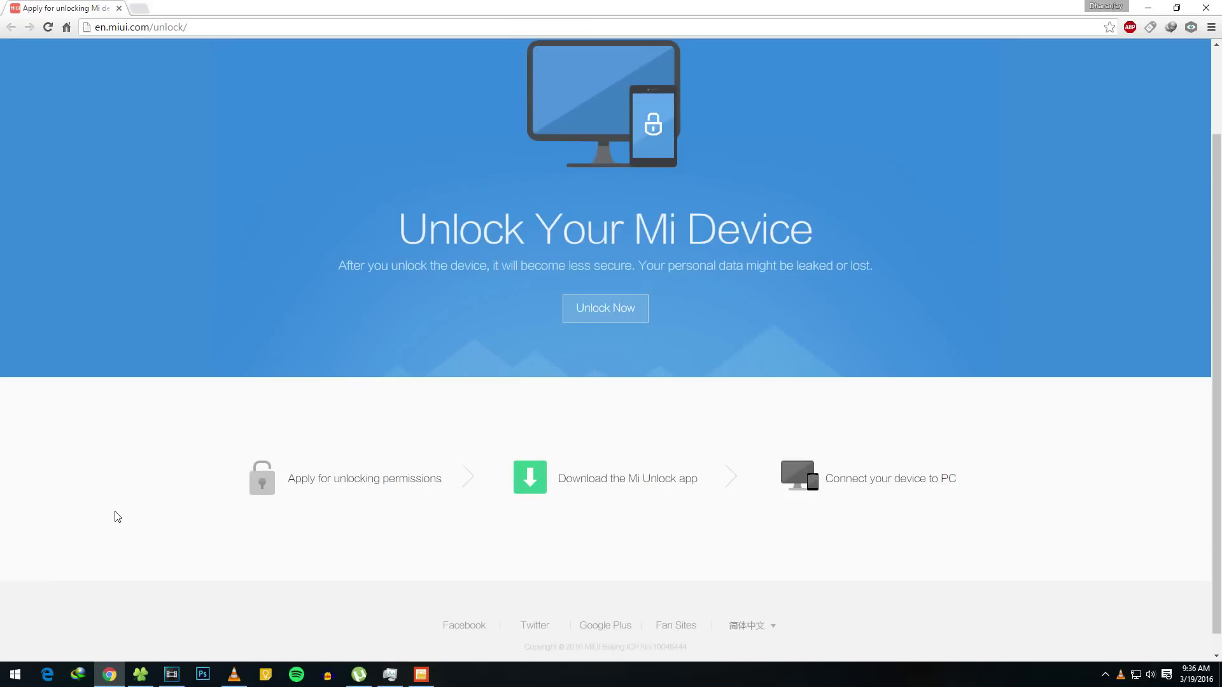
scroll(114, 513, "up", 2)
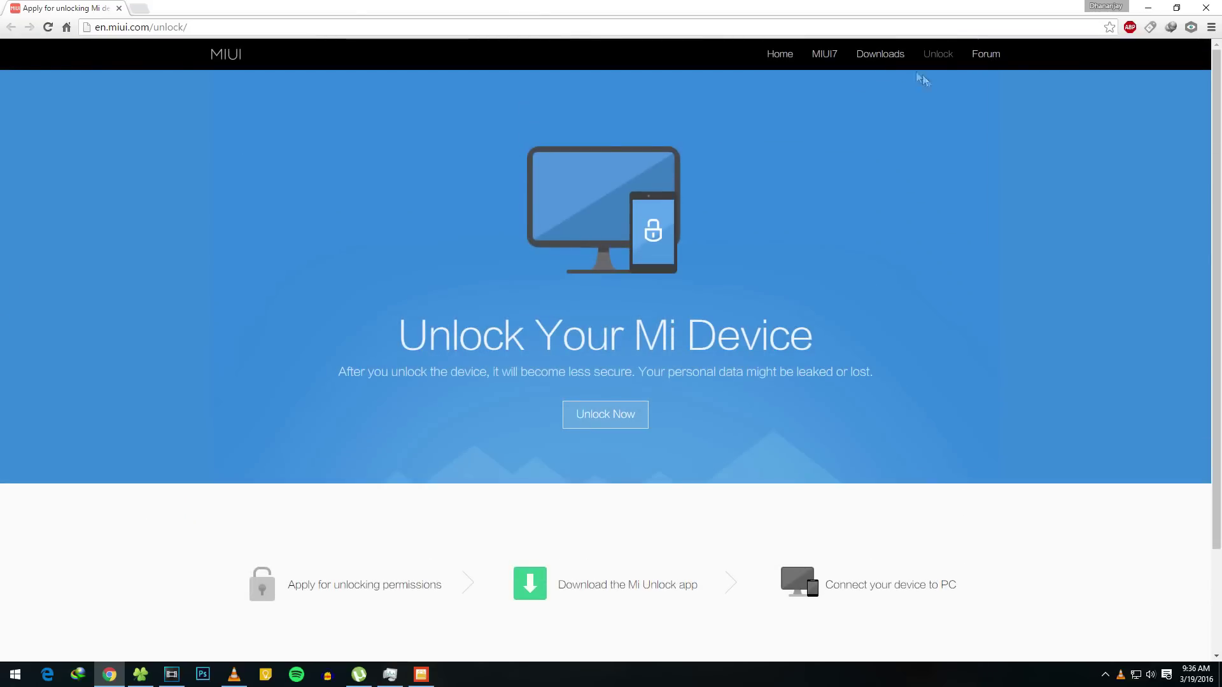
left_click_drag(285, 600, 436, 588)
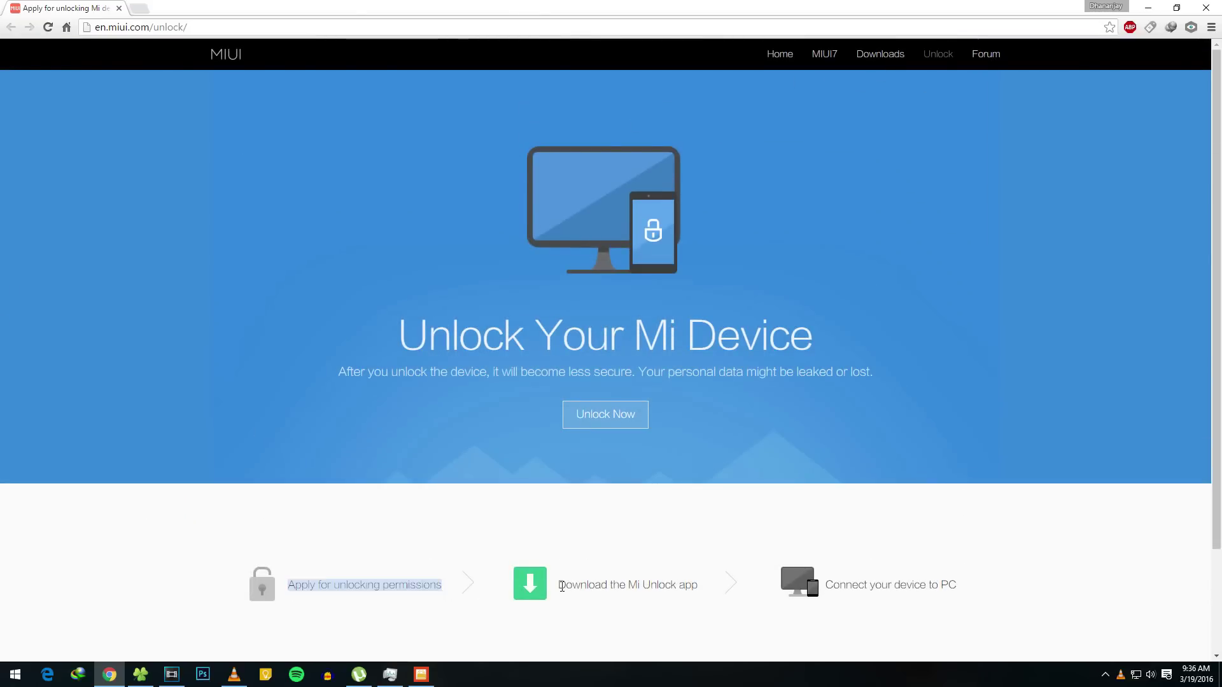
left_click_drag(558, 585, 704, 587)
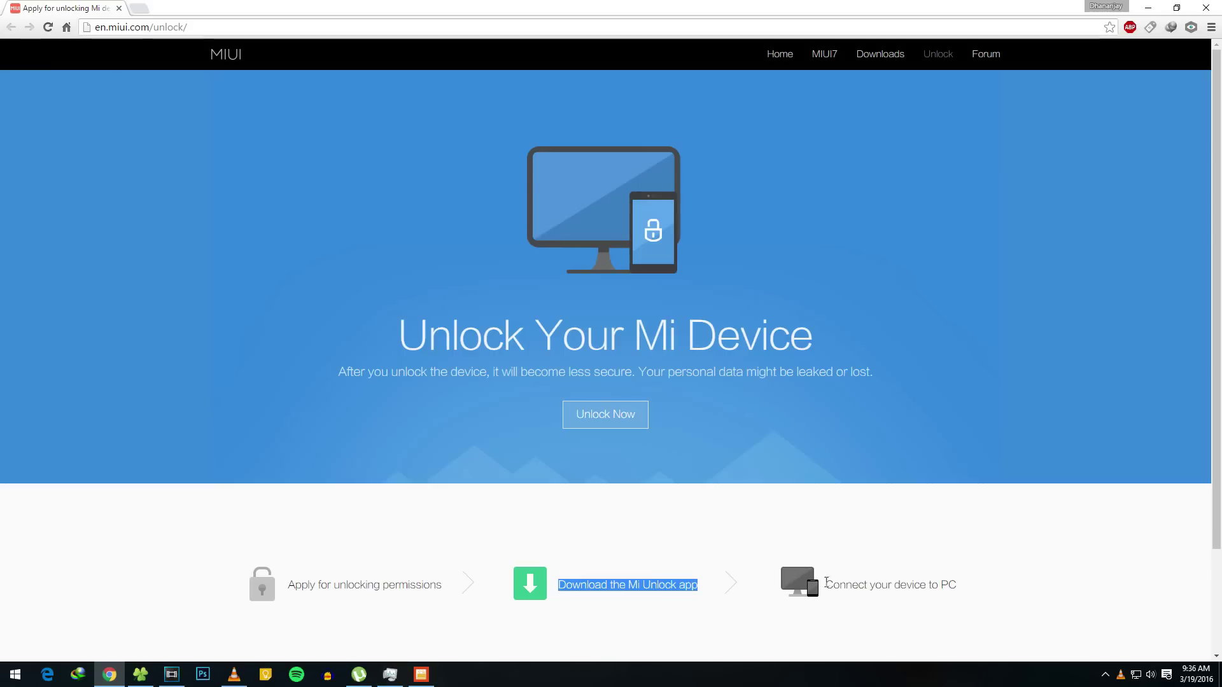
left_click_drag(826, 582, 973, 579)
left_click(1019, 557)
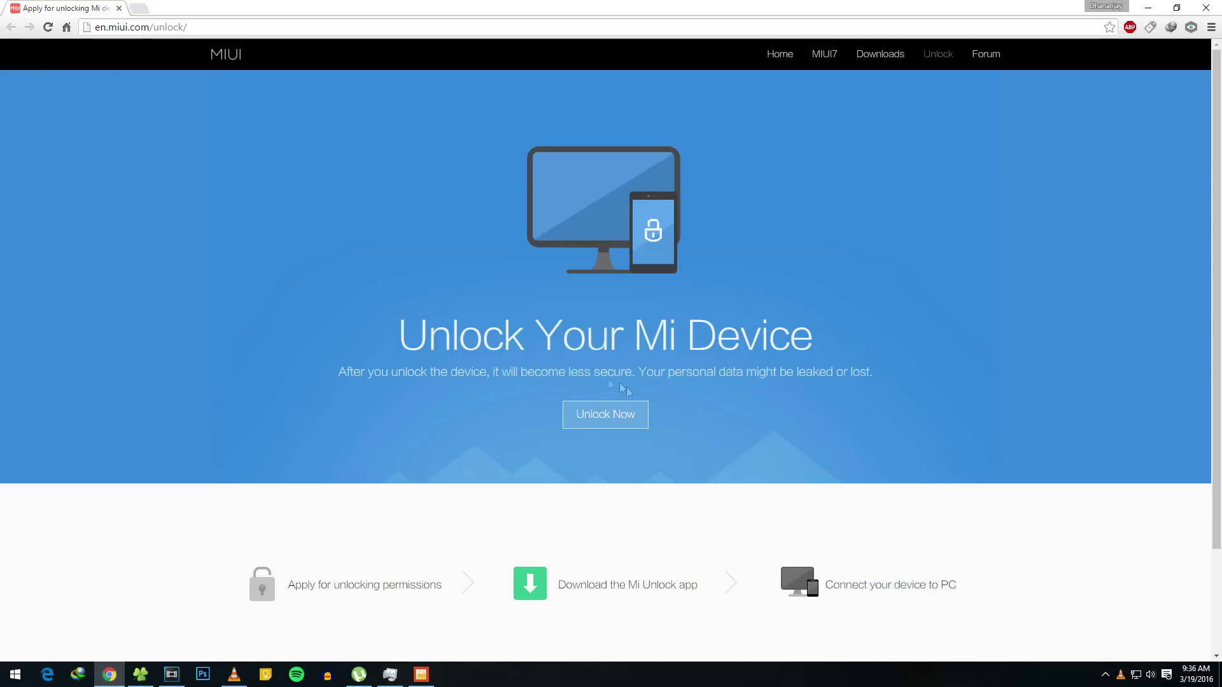
left_click(596, 417)
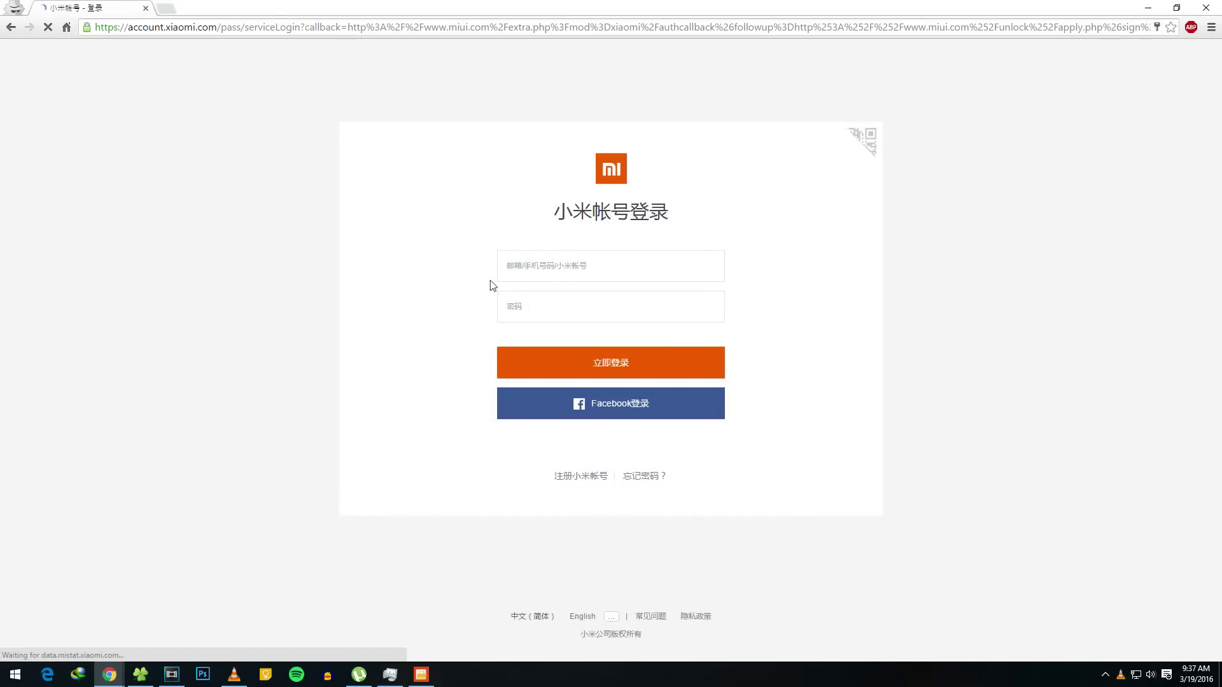
Log in and select India(+91) as the country in the unlock request form
type("+")
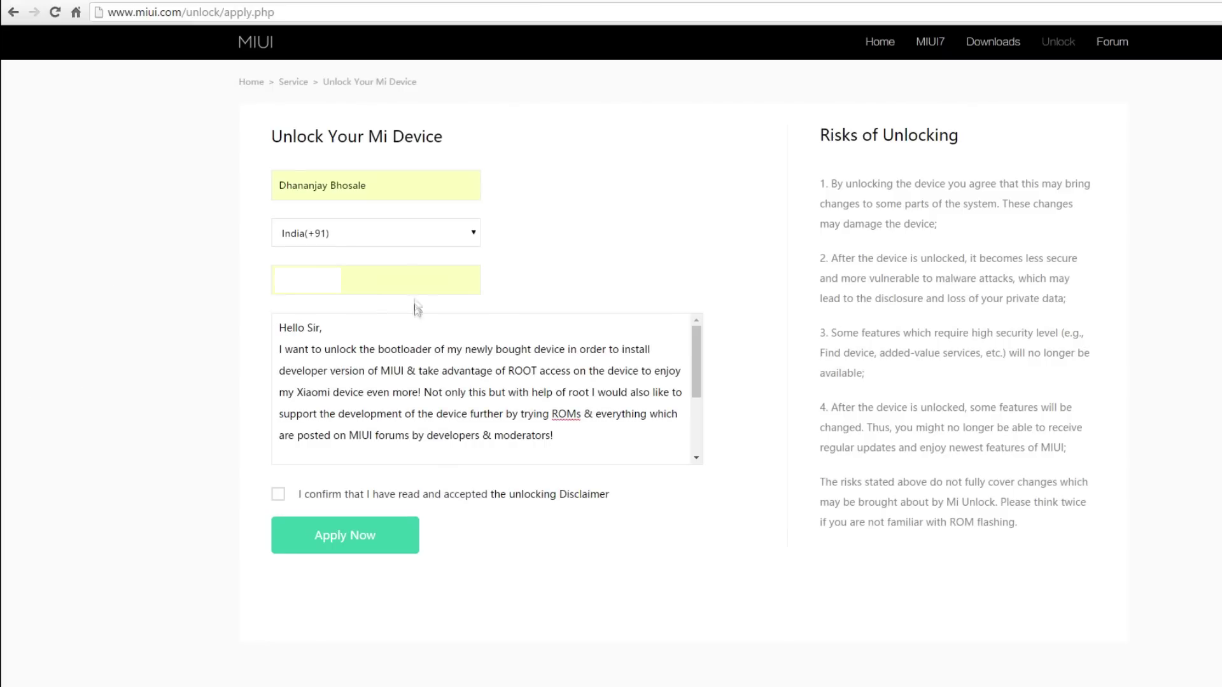
left_click_drag(345, 181, 276, 184)
left_click(191, 230)
left_click(348, 245)
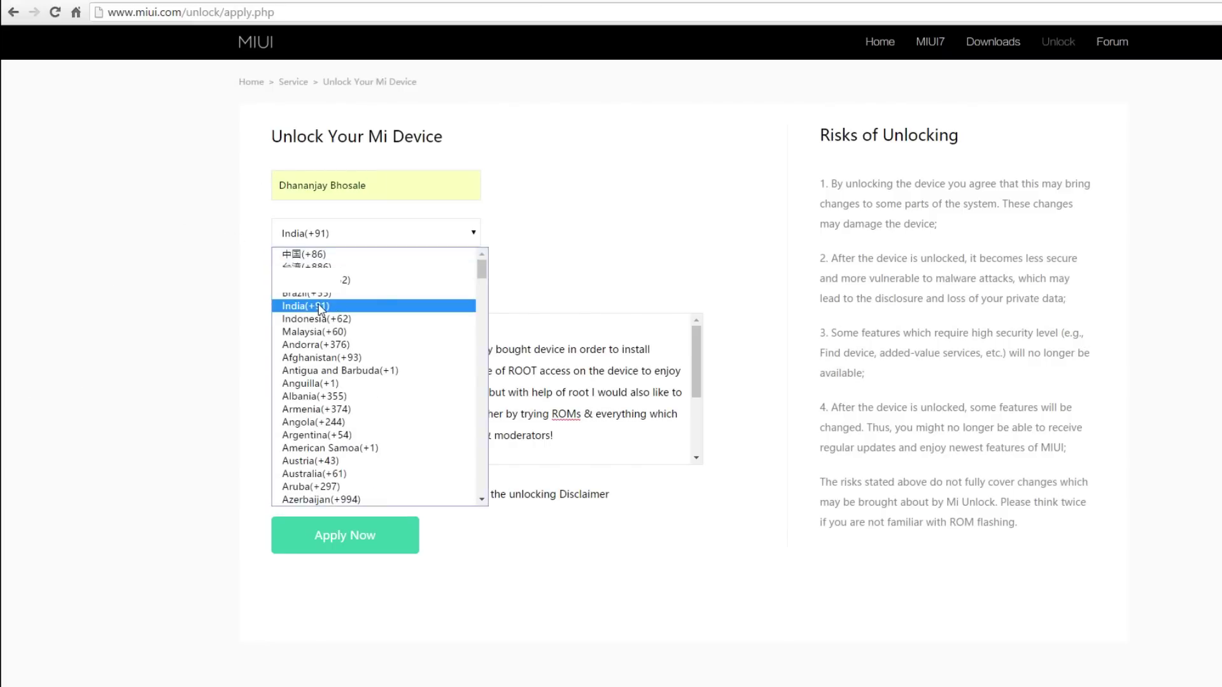
left_click(320, 308)
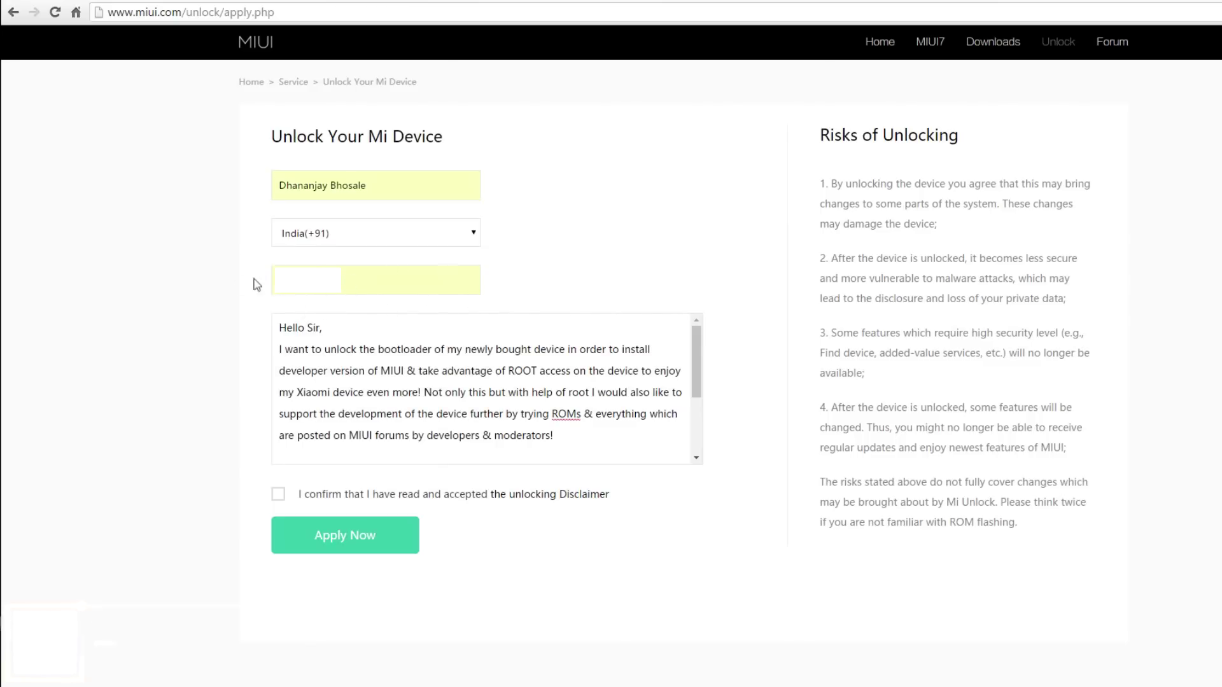
scroll(755, 379, "down", 2)
left_click(696, 355)
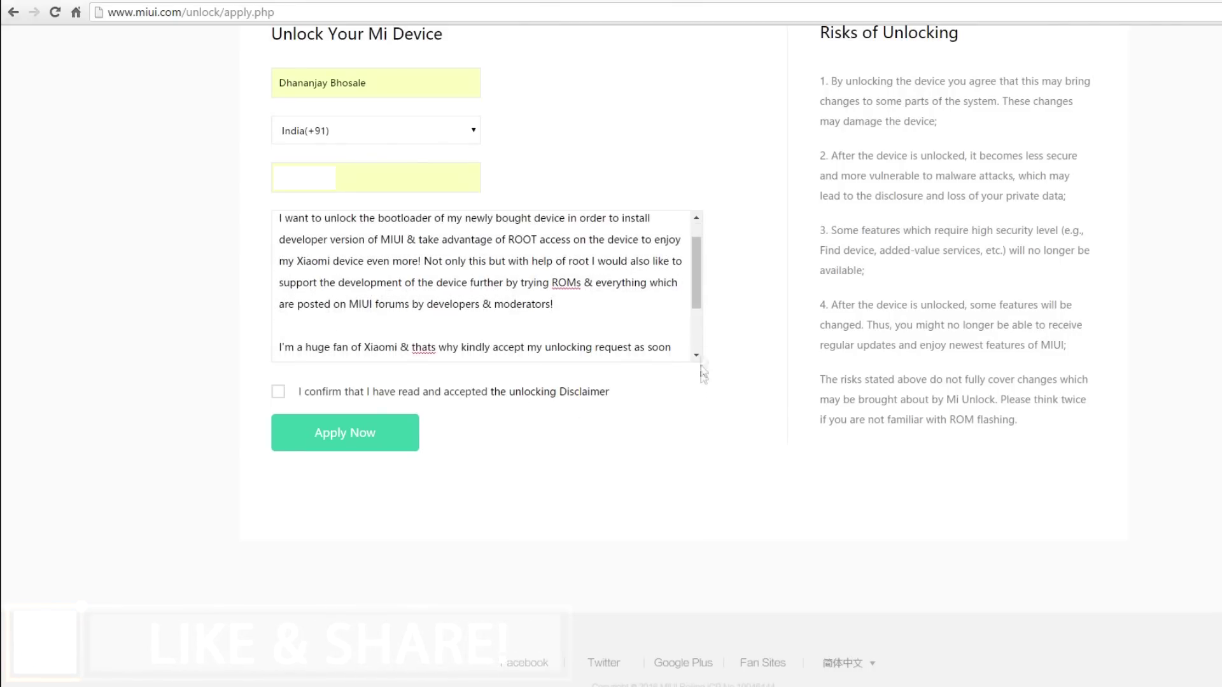
scroll(696, 274, "up", 1)
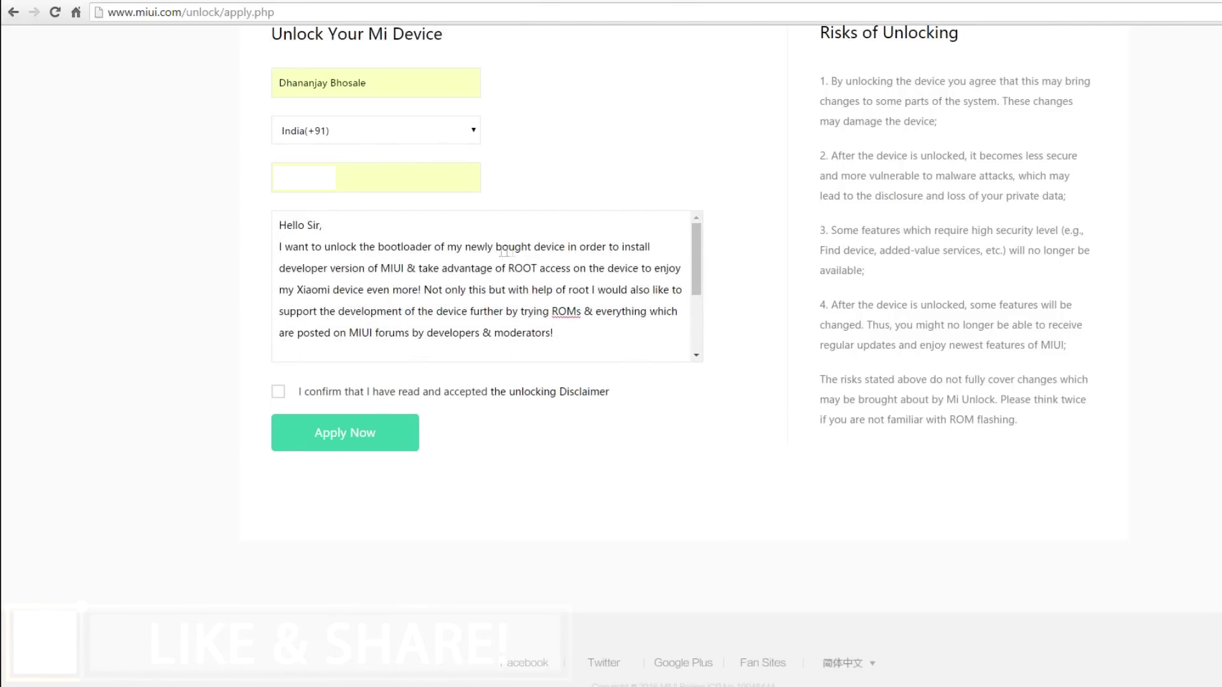
Add a blank line after 'Hello Sir,', correct 'thats' to "that's", and apply
left_click(409, 225)
key("Return")
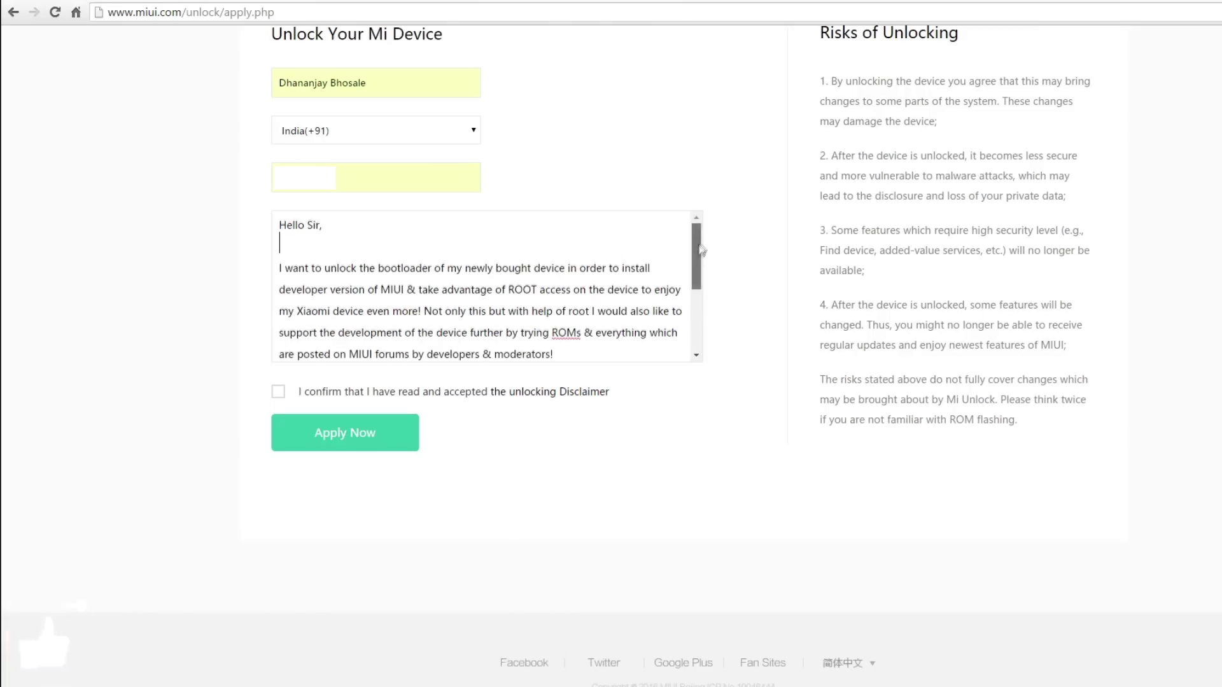
scroll(700, 249, "down", 3)
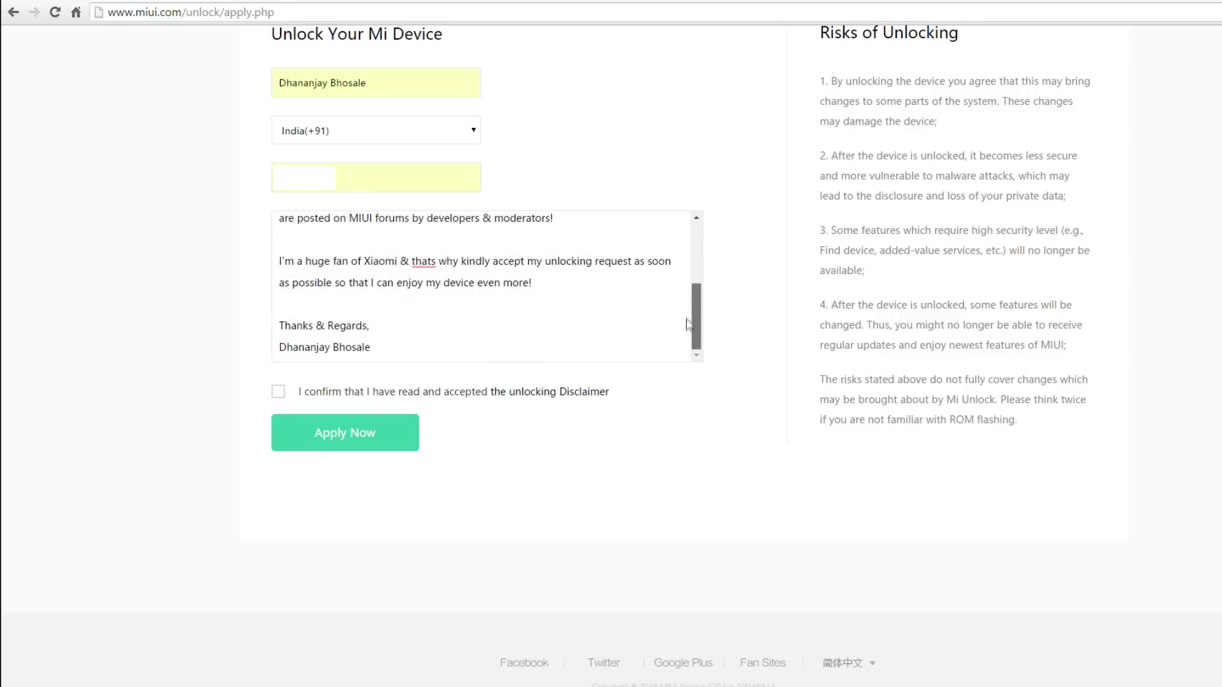
right_click(423, 256)
left_click(449, 275)
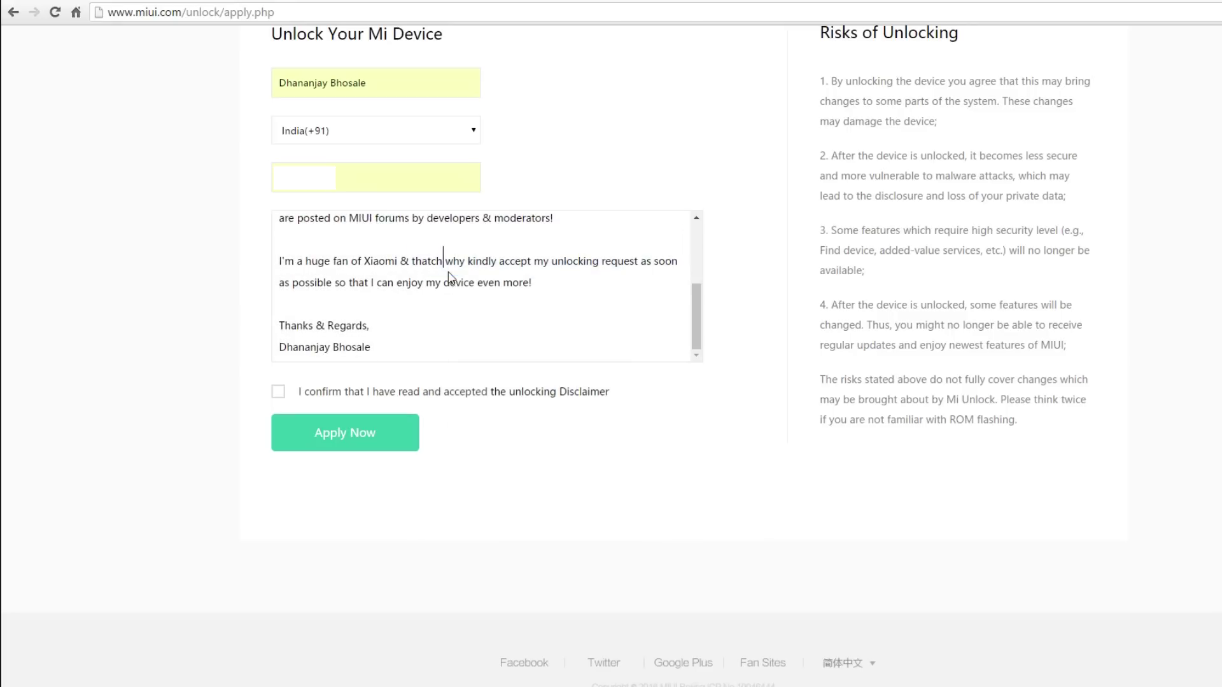
left_click_drag(442, 263, 429, 266)
key("BackSpace")
key("Delete")
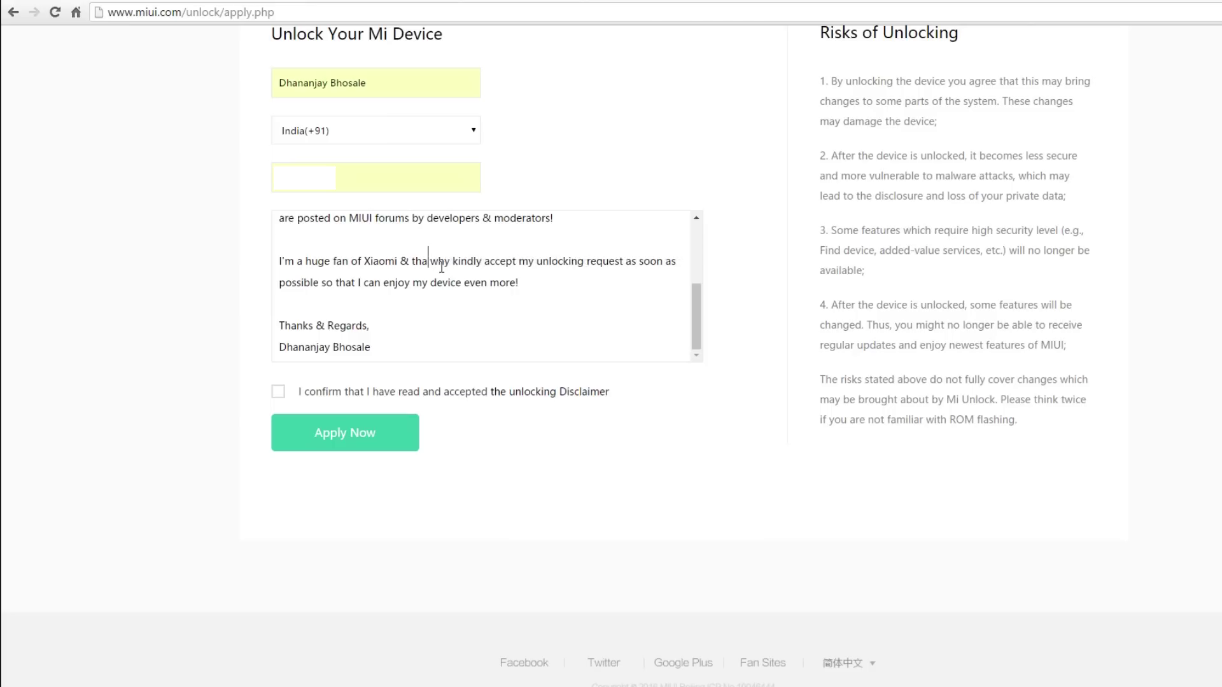
type("t's")
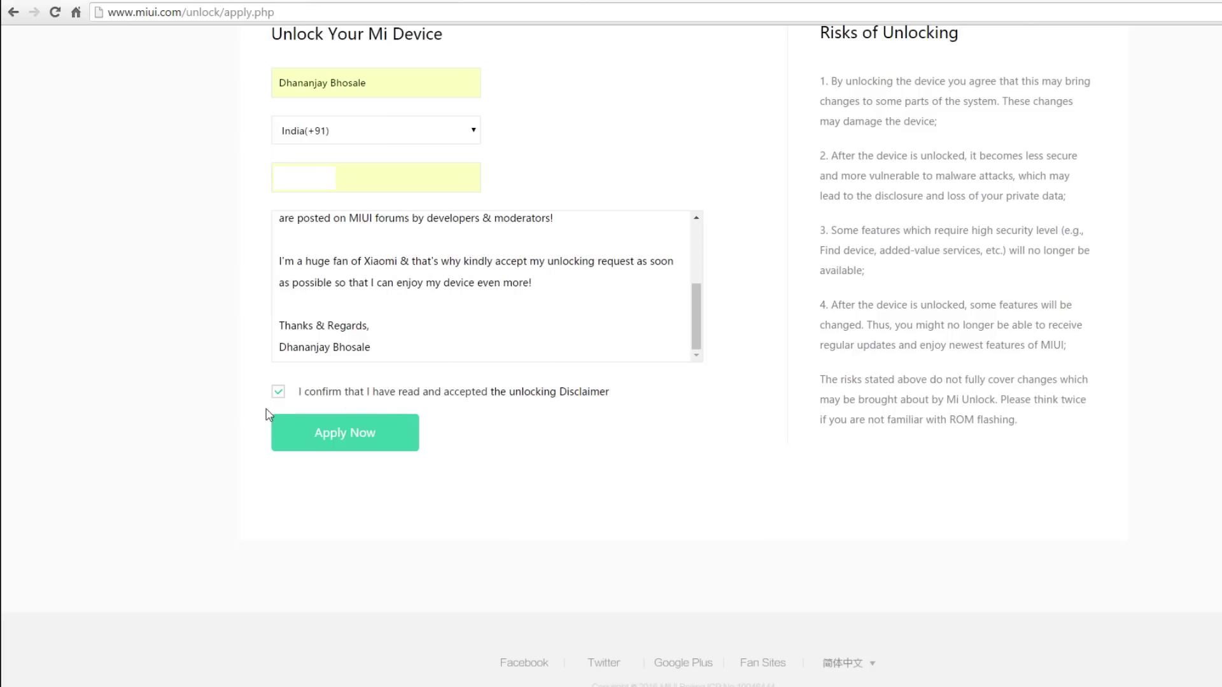
scroll(267, 414, "up", 2)
left_click(332, 545)
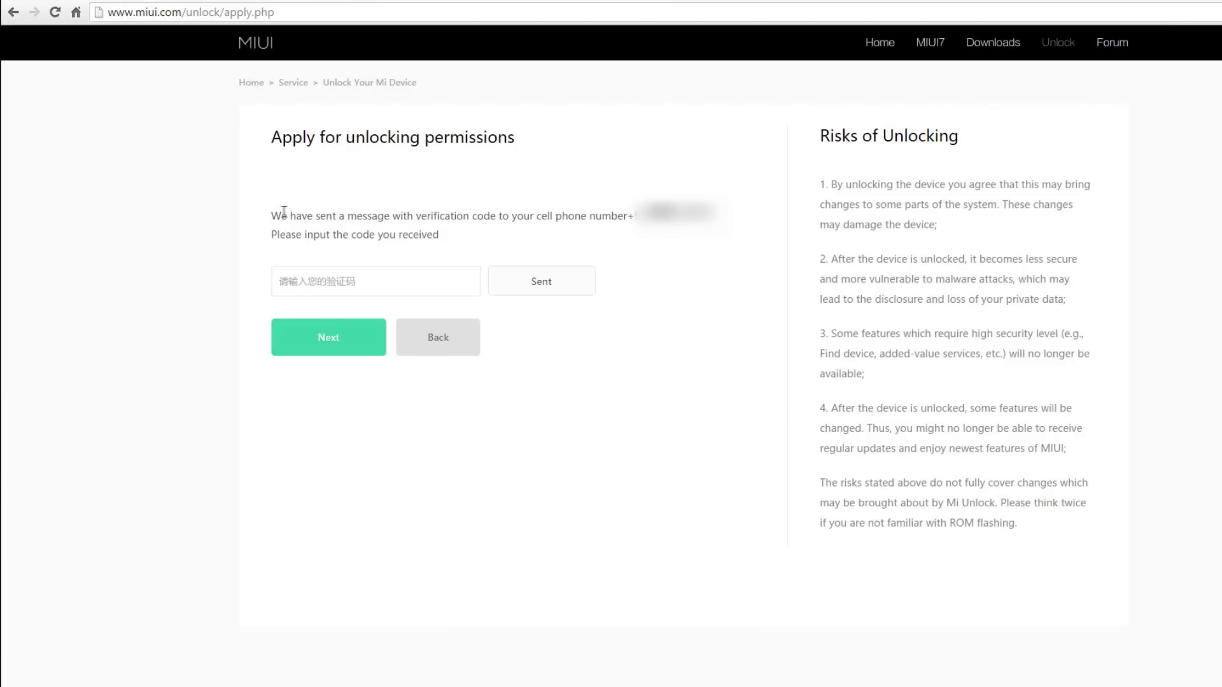
Enter the SMS verification code and submit the unlock application
left_click_drag(276, 214, 451, 231)
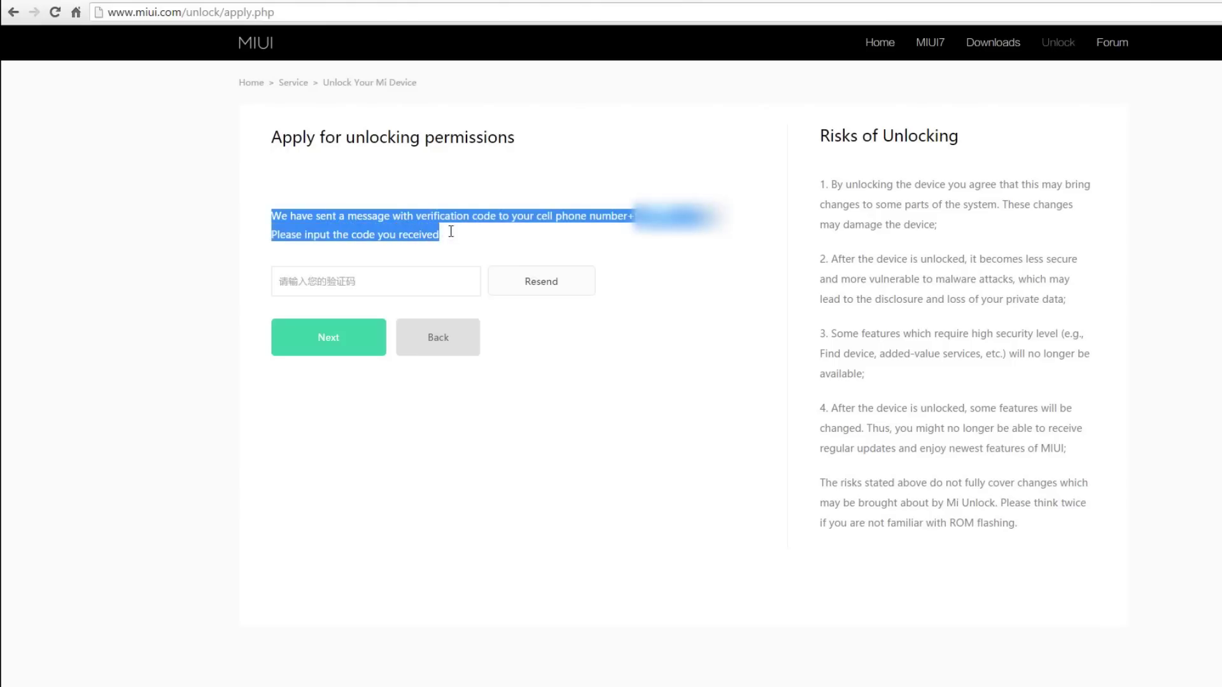
left_click(464, 245)
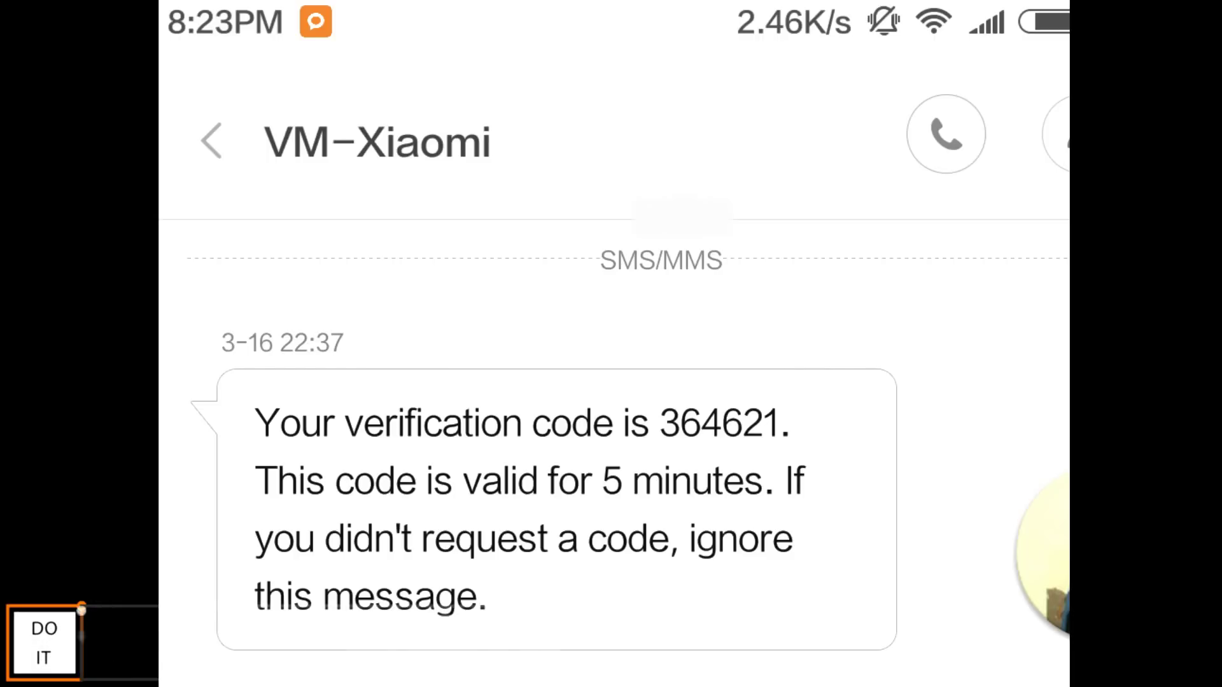
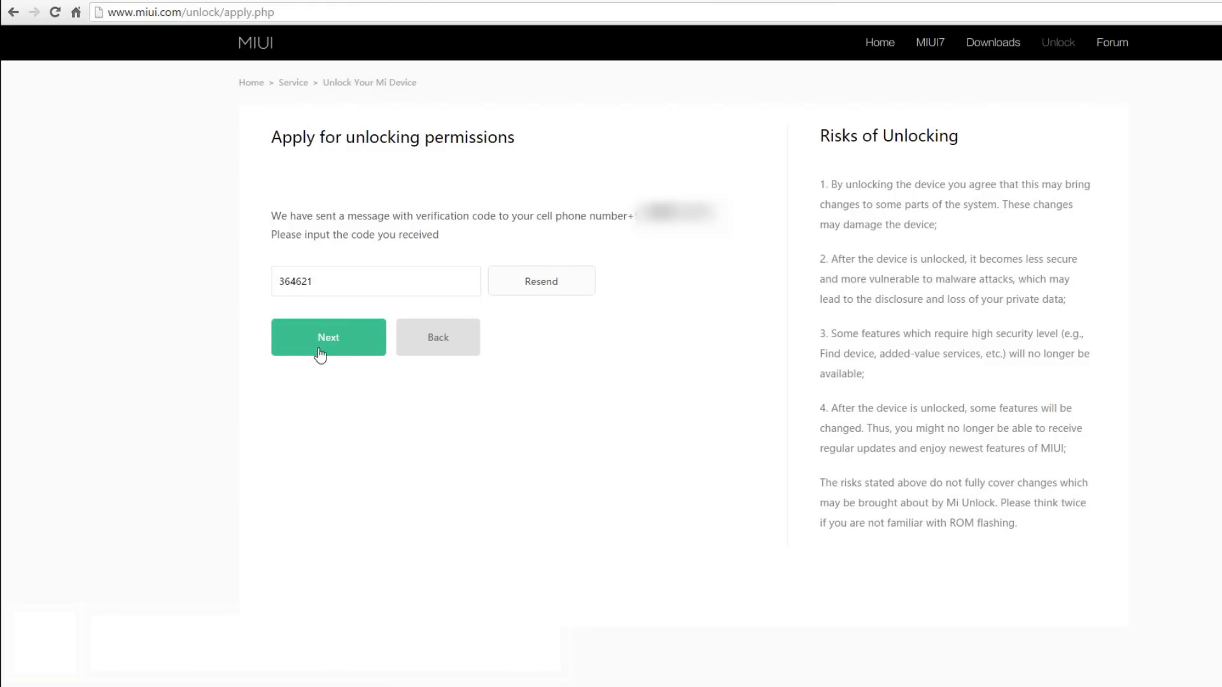
left_click(320, 350)
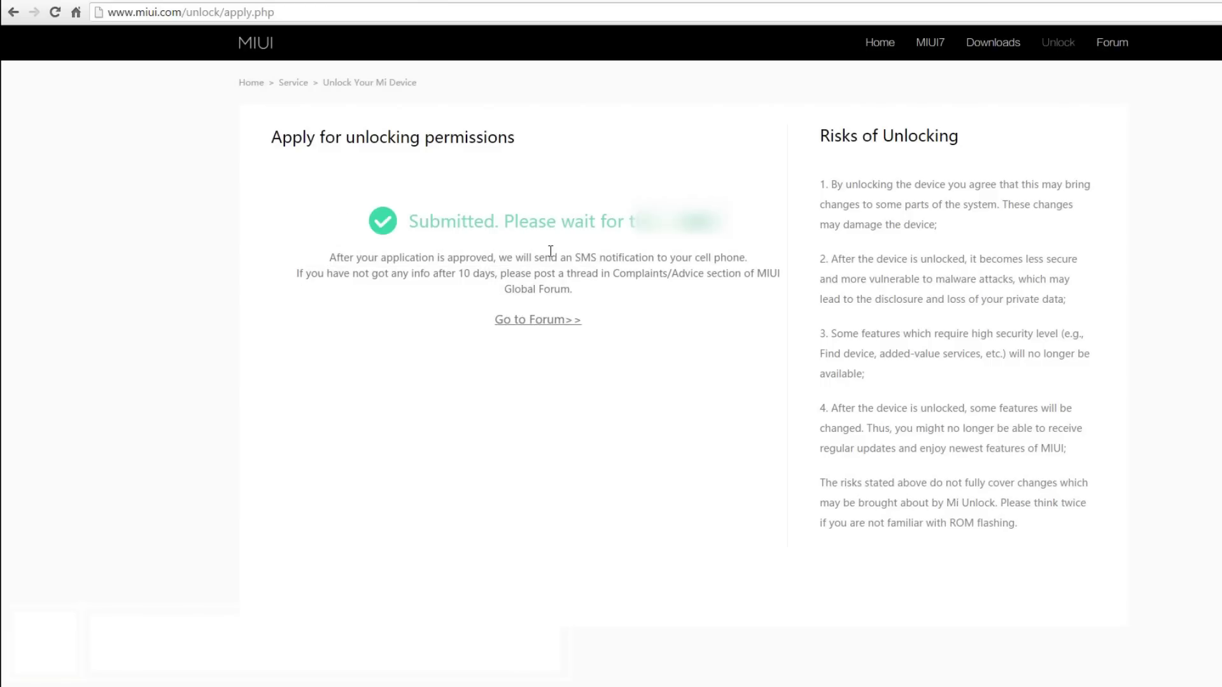
Review the submitted-for-review confirmation, the 10-day wait note, Go to Forum link and risks
left_click_drag(407, 221, 732, 201)
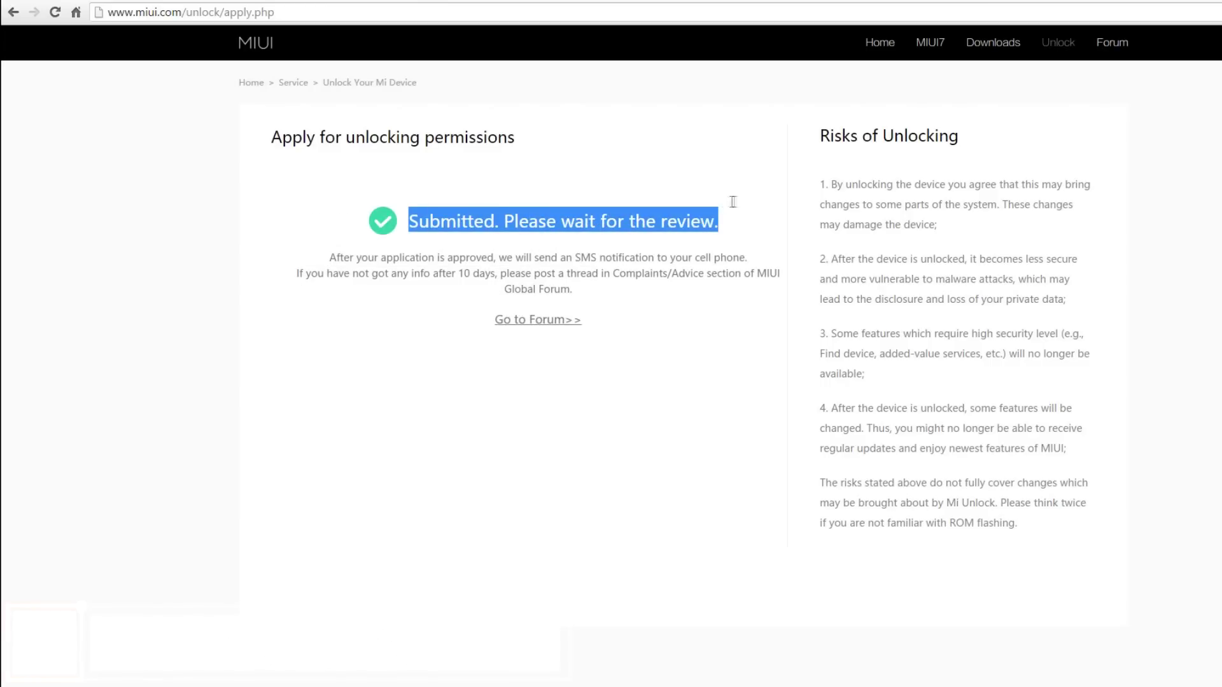
left_click(727, 283)
left_click_drag(294, 274, 690, 290)
left_click_drag(574, 290, 499, 282)
left_click(490, 288)
left_click_drag(487, 327, 611, 313)
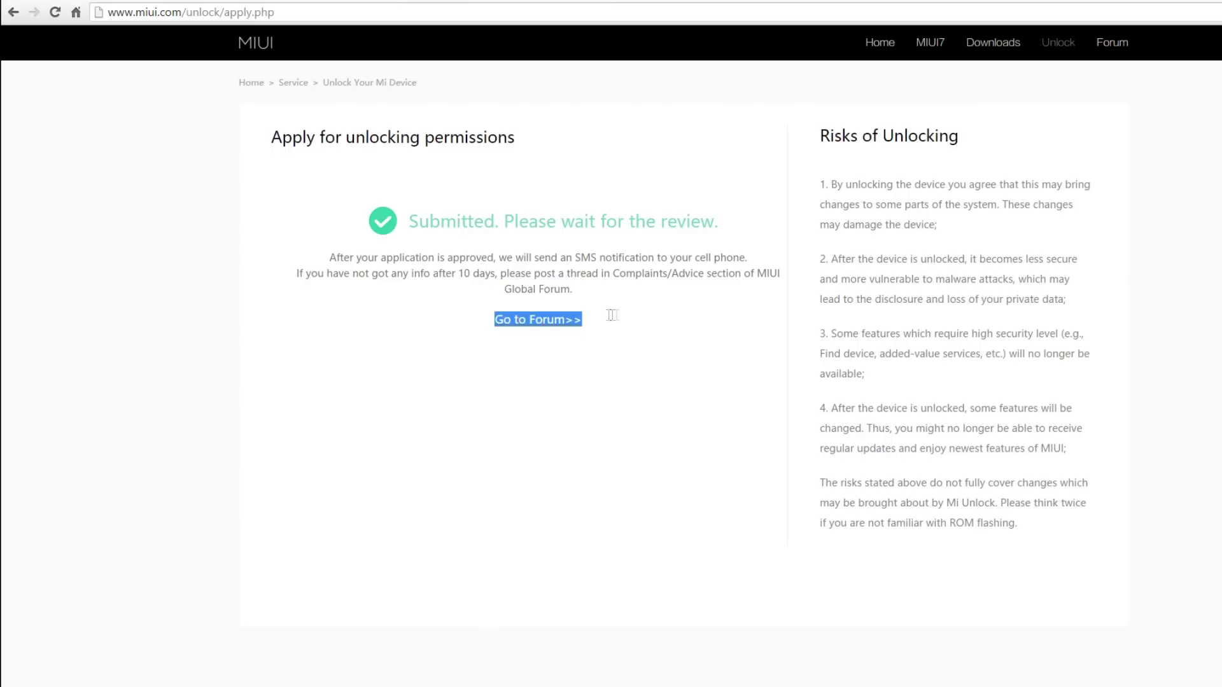
left_click(649, 395)
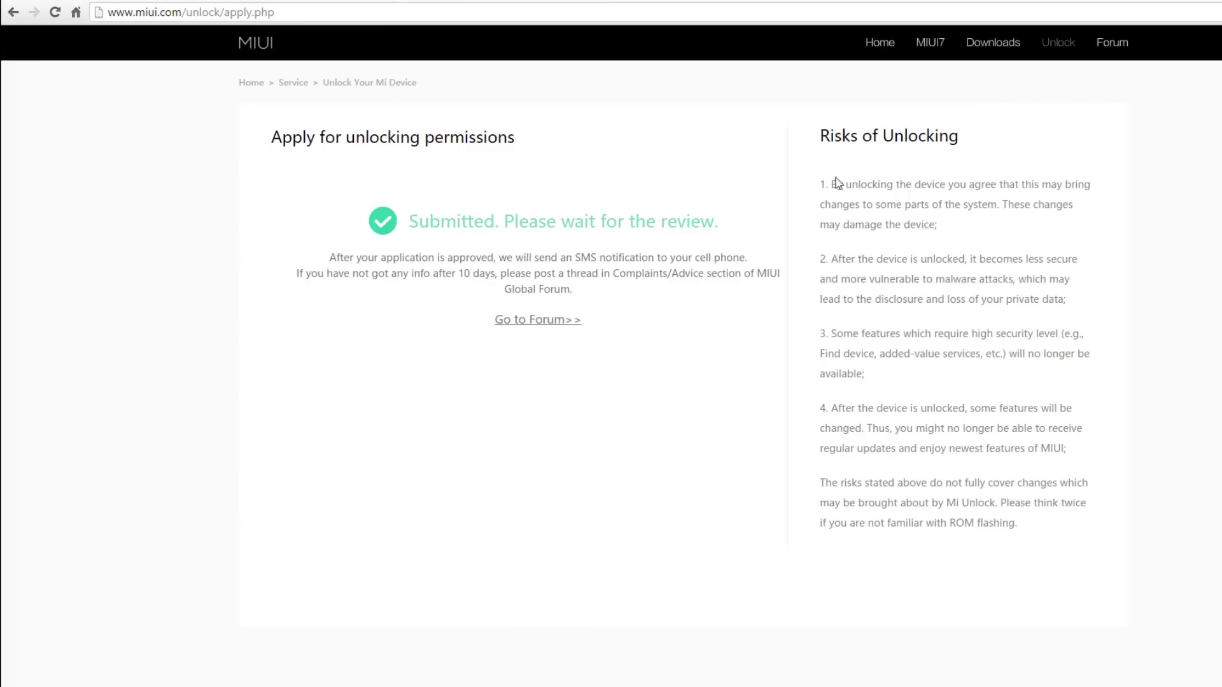
left_click_drag(836, 183, 954, 228)
left_click(955, 228)
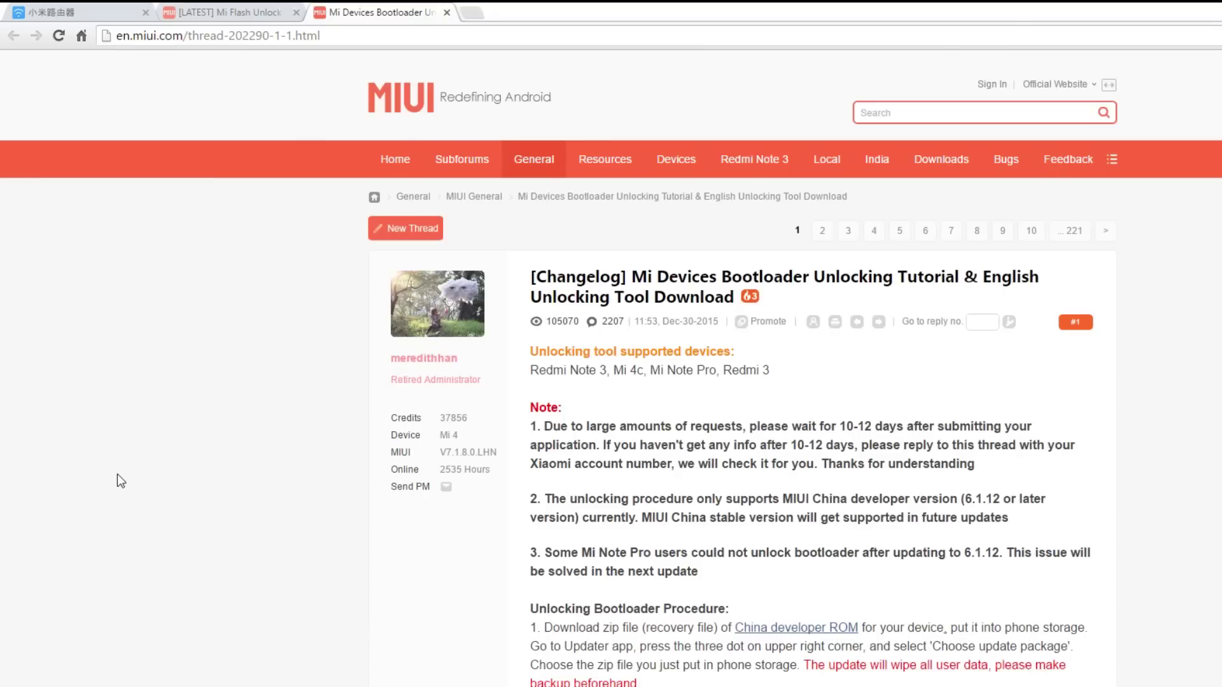
Scroll up and down through the Bootloader Unlocking Tutorial forum thread
scroll(117, 481, "down", 2)
scroll(118, 478, "up", 2)
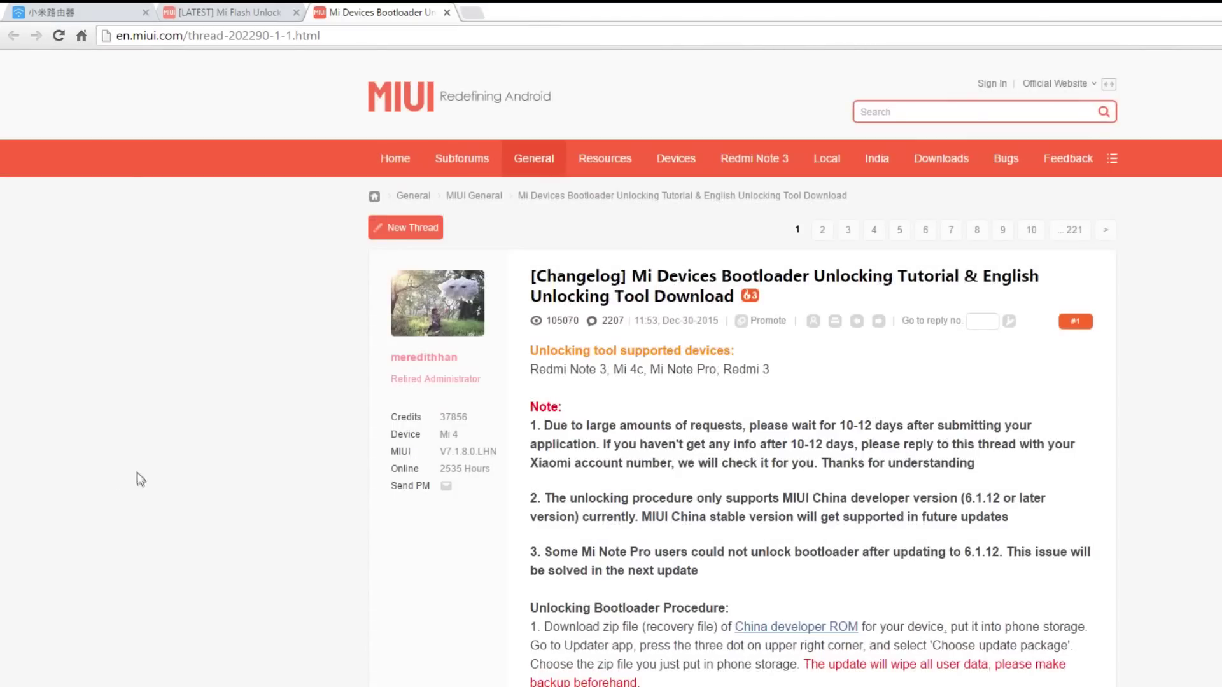
scroll(138, 480, "down", 2)
scroll(143, 485, "down", 10)
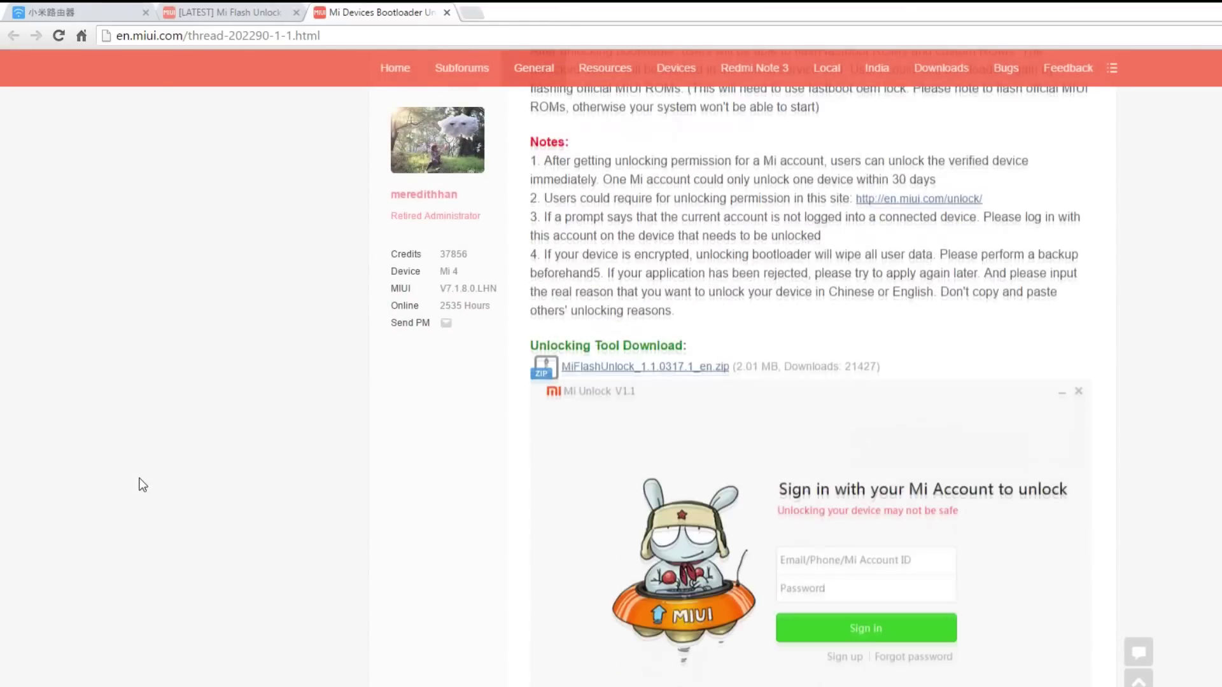
scroll(145, 484, "down", 8)
scroll(144, 483, "up", 14)
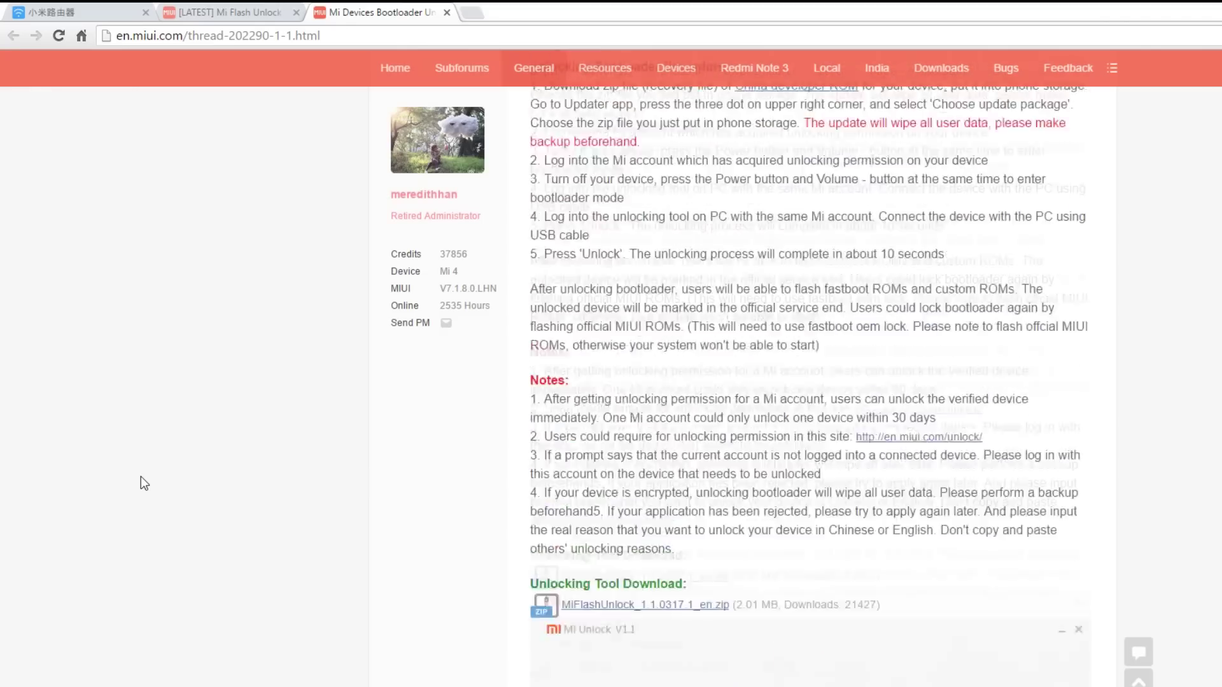
scroll(140, 483, "up", 6)
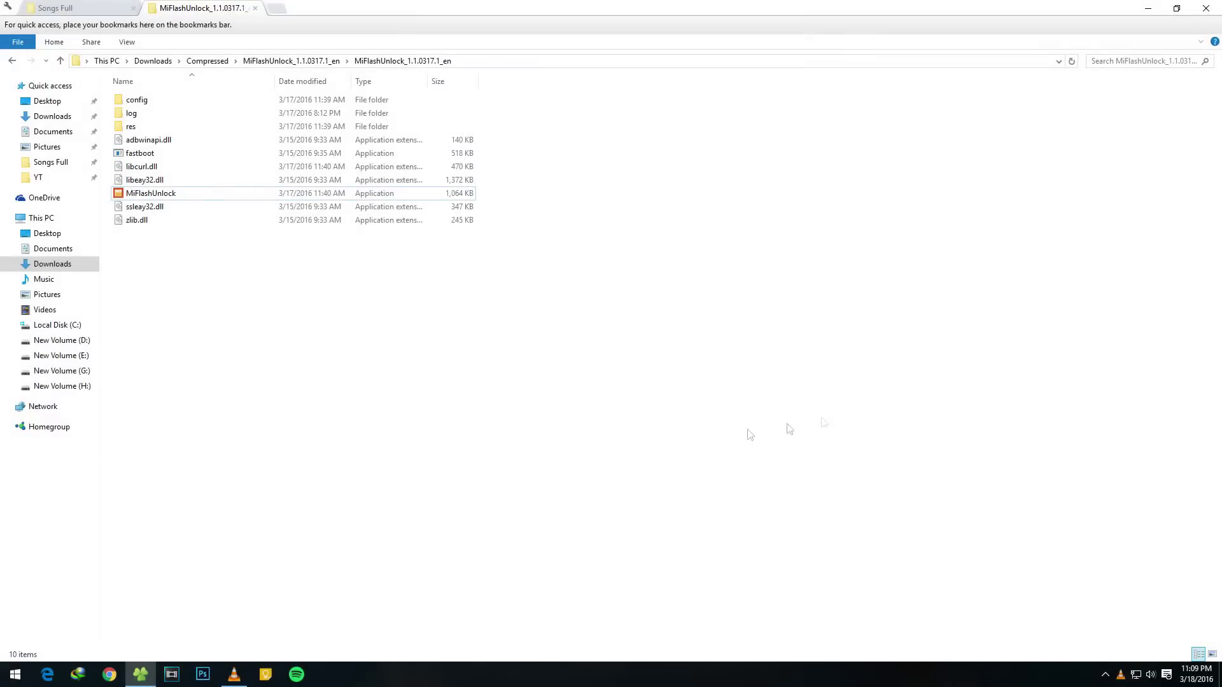
Launch MiFlashUnlock, accept the disclaimer, and sign in with the Mi account ID and password
left_click(147, 195)
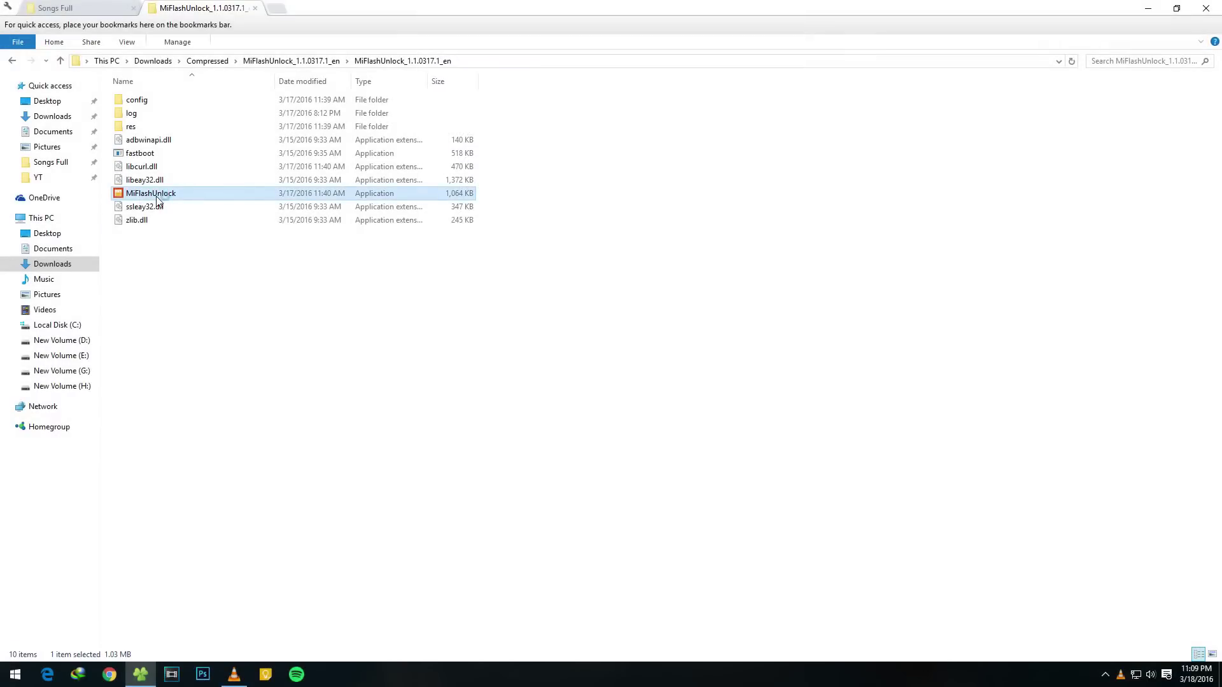
double_click(153, 194)
left_click(580, 485)
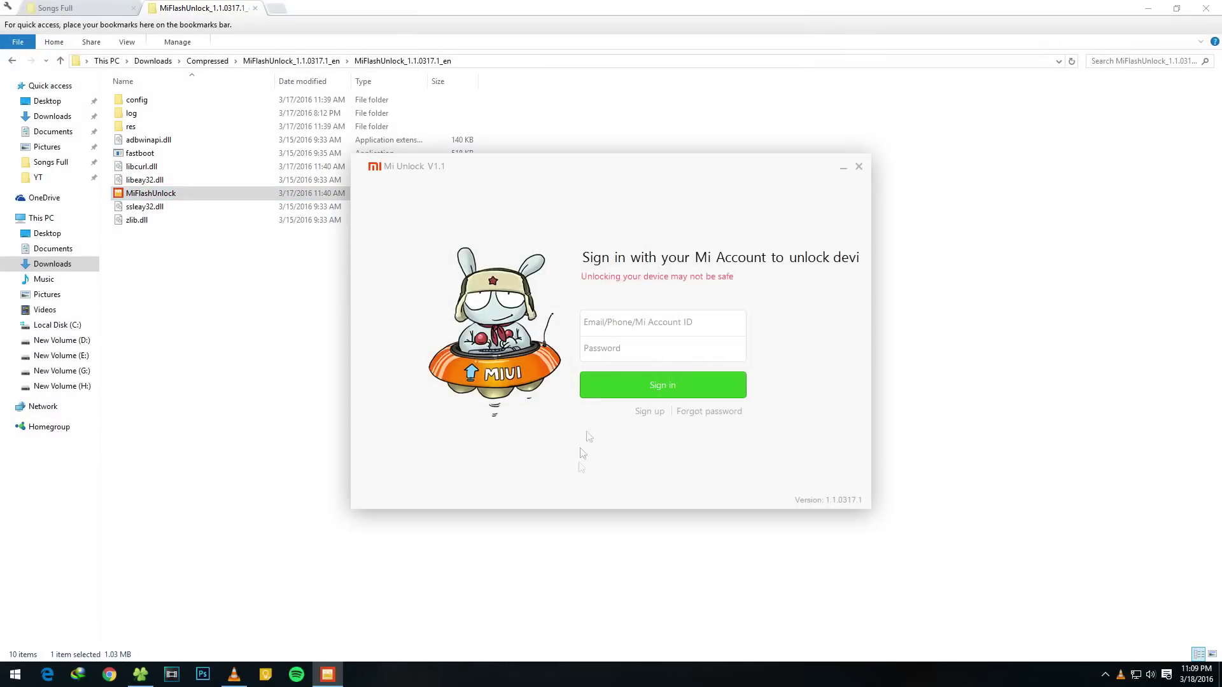
left_click(626, 324)
type("+91")
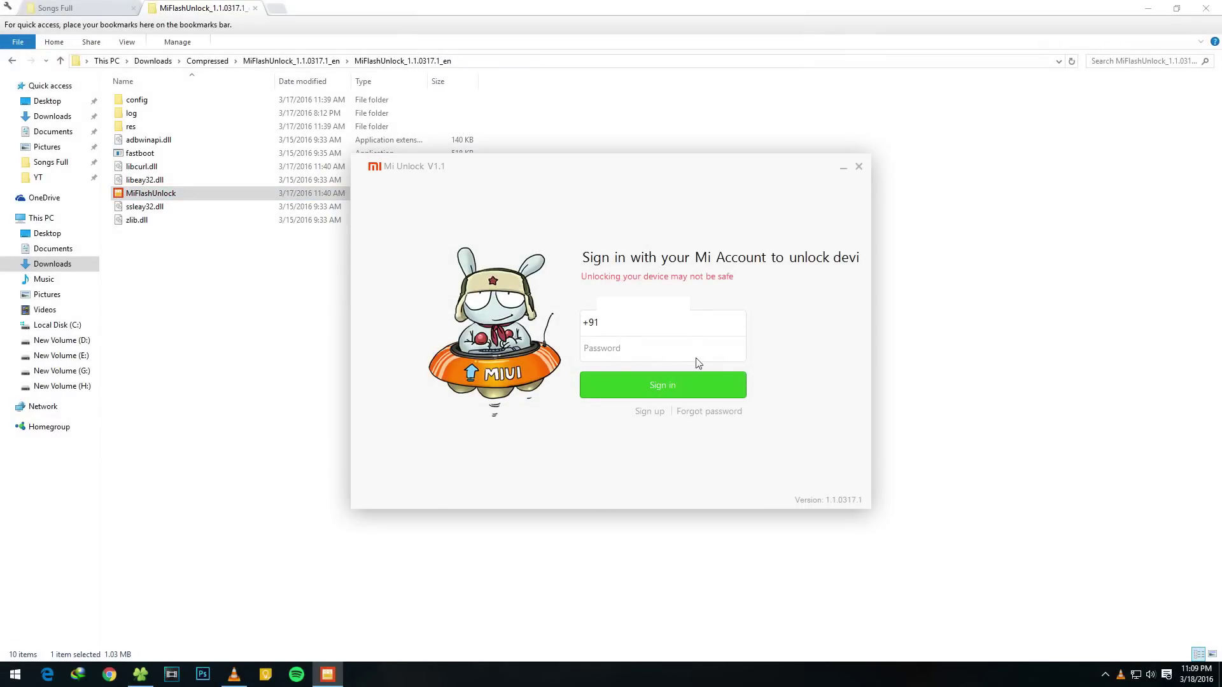
left_click(698, 360)
type("**********")
key("Return")
type("***")
left_click(689, 383)
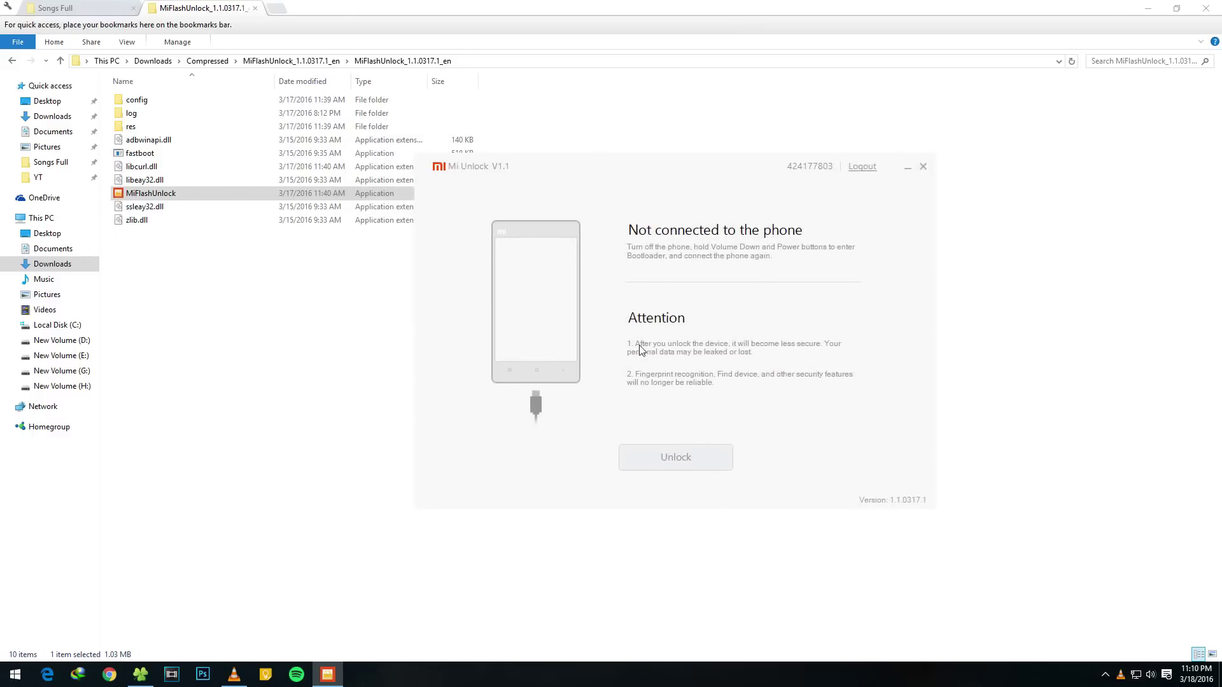
Minimise File Explorer so only the desktop sits behind Mi Unlock
left_click(1147, 7)
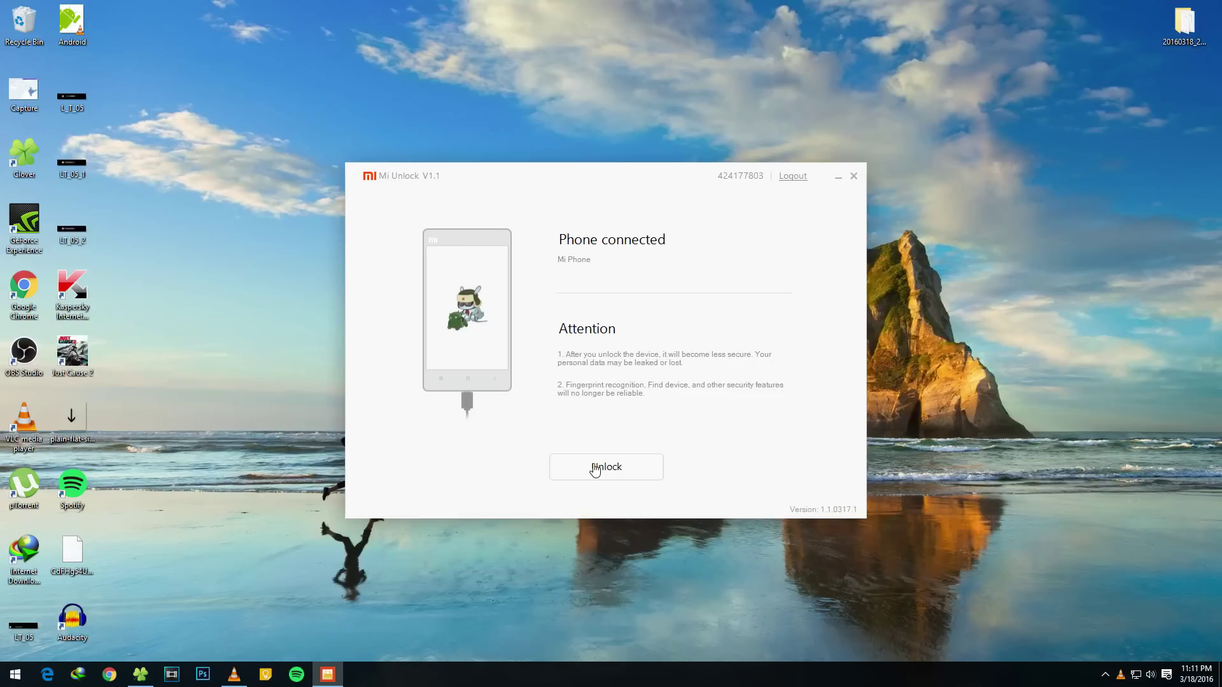
Unlock the connected phone's bootloader and wait for verification and unlocking to finish
left_click(595, 470)
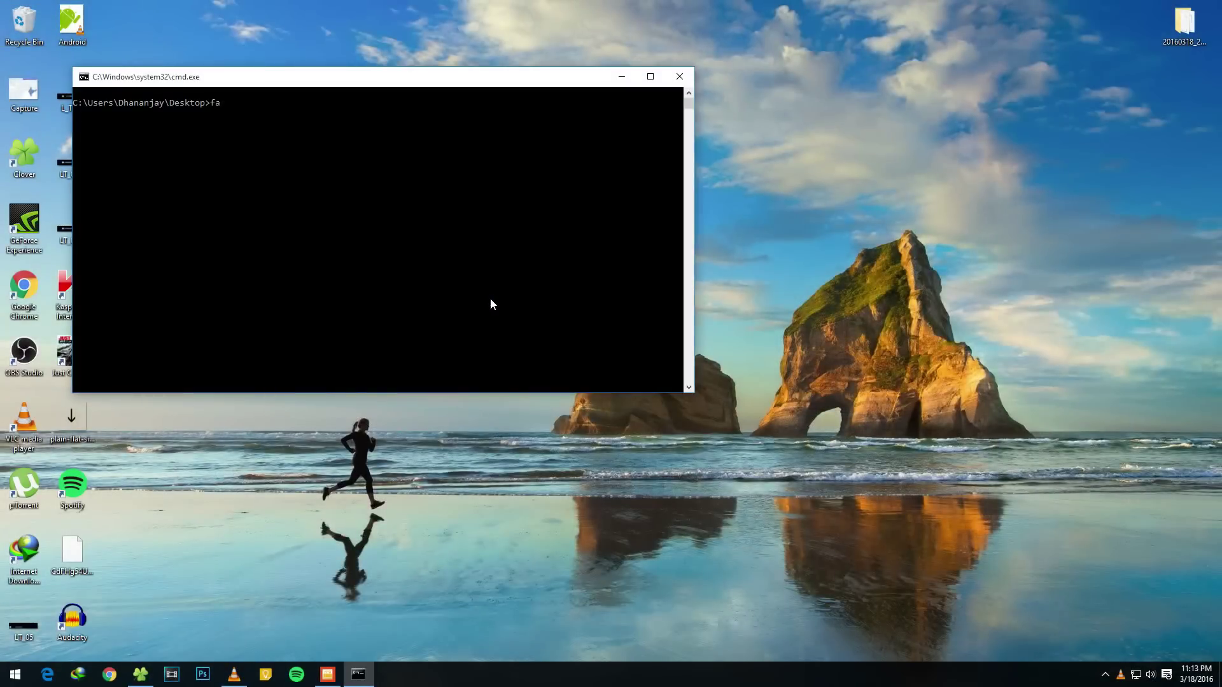
Run 'fastboot devices' and then 'fastboot oem device-info' in the console
type("stboot devices")
key("Return")
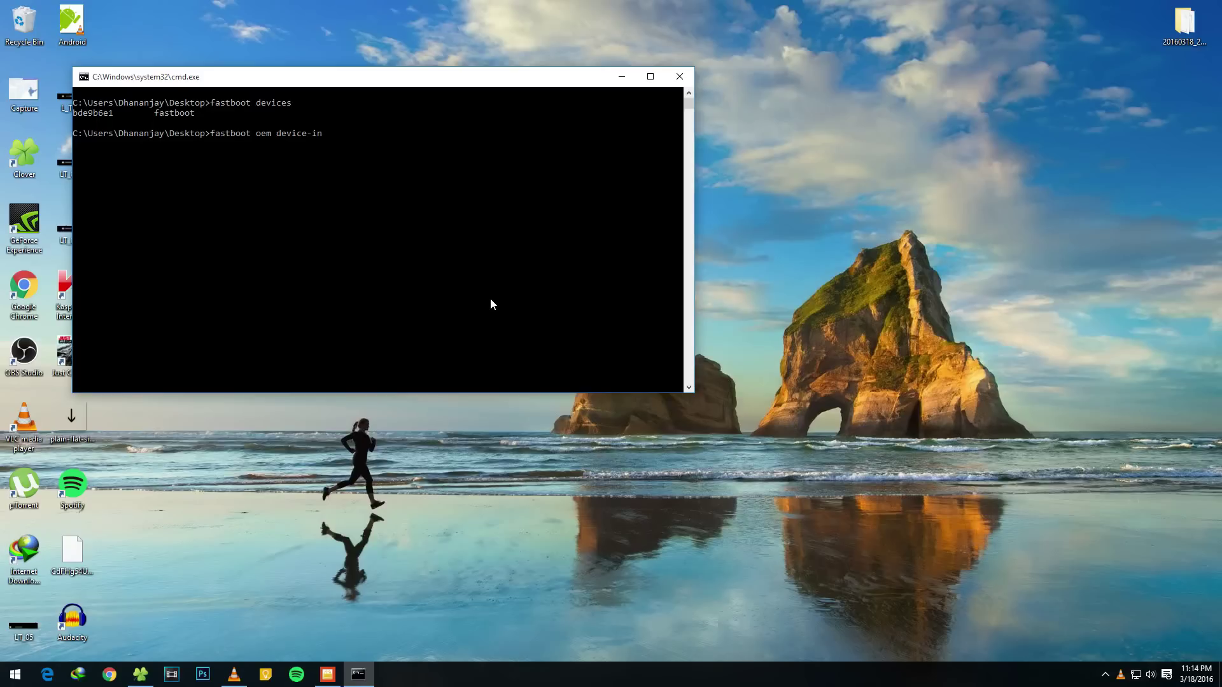
key("Return")
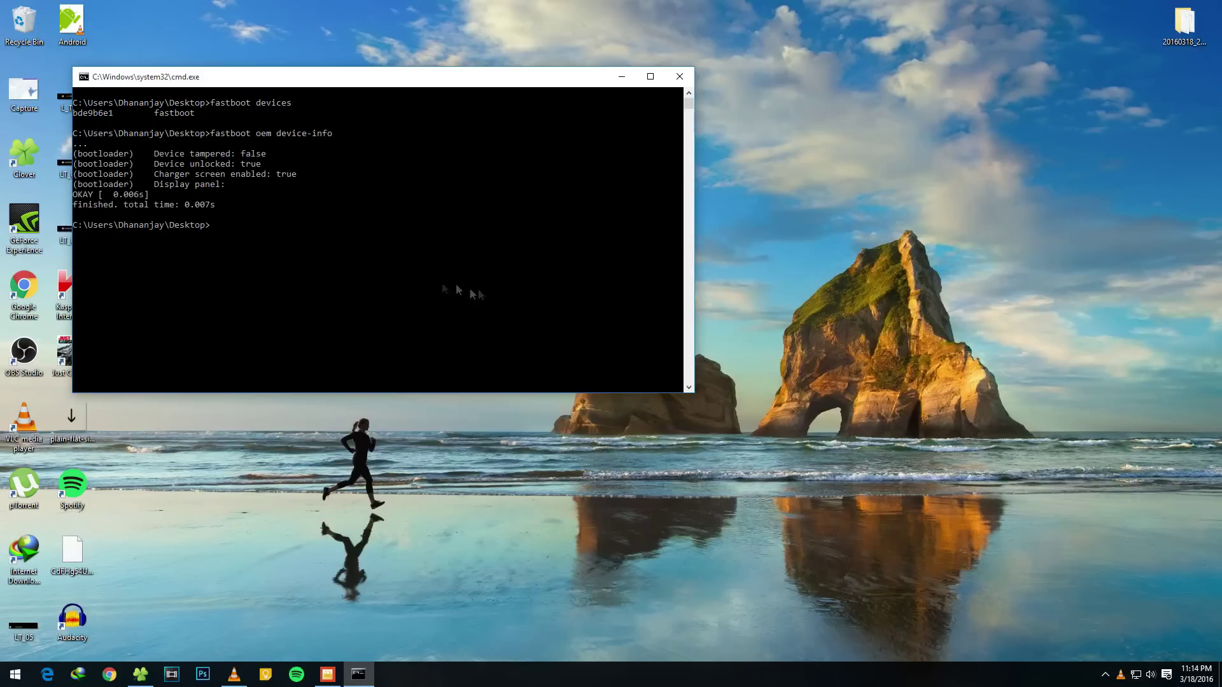
Highlight the 'Device unlocked: true' and 'Charger screen enabled' lines in the output
left_click(155, 163)
left_click_drag(156, 165, 266, 173)
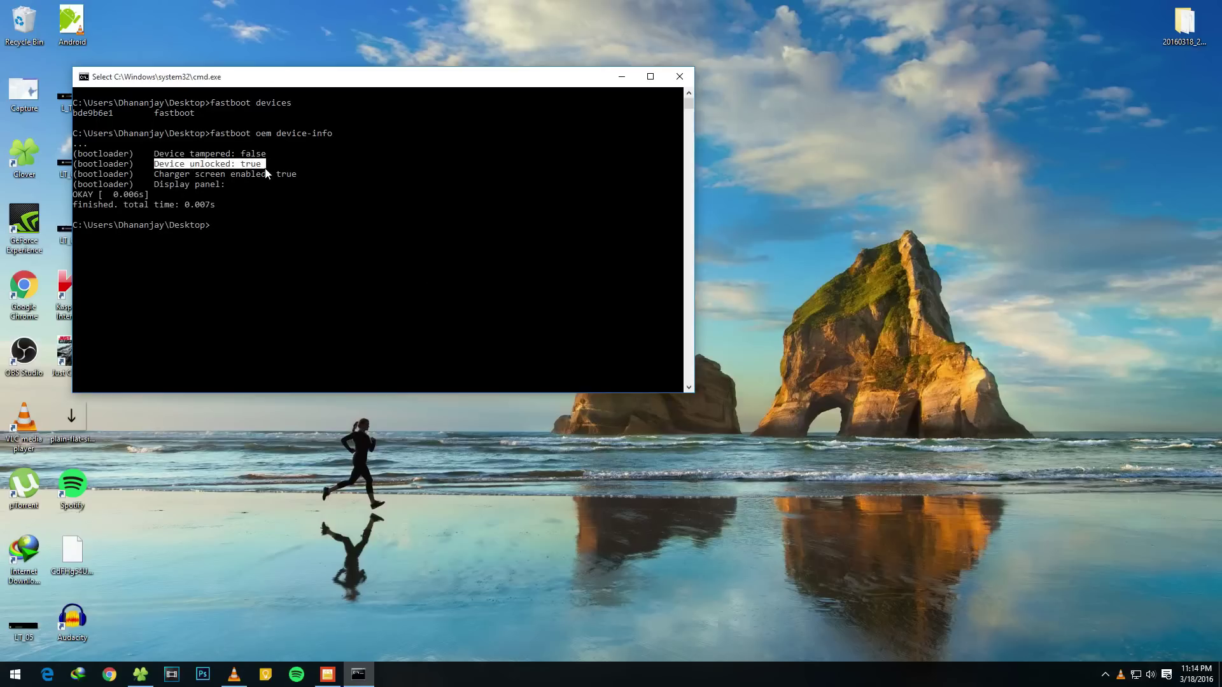
left_click_drag(150, 175, 307, 179)
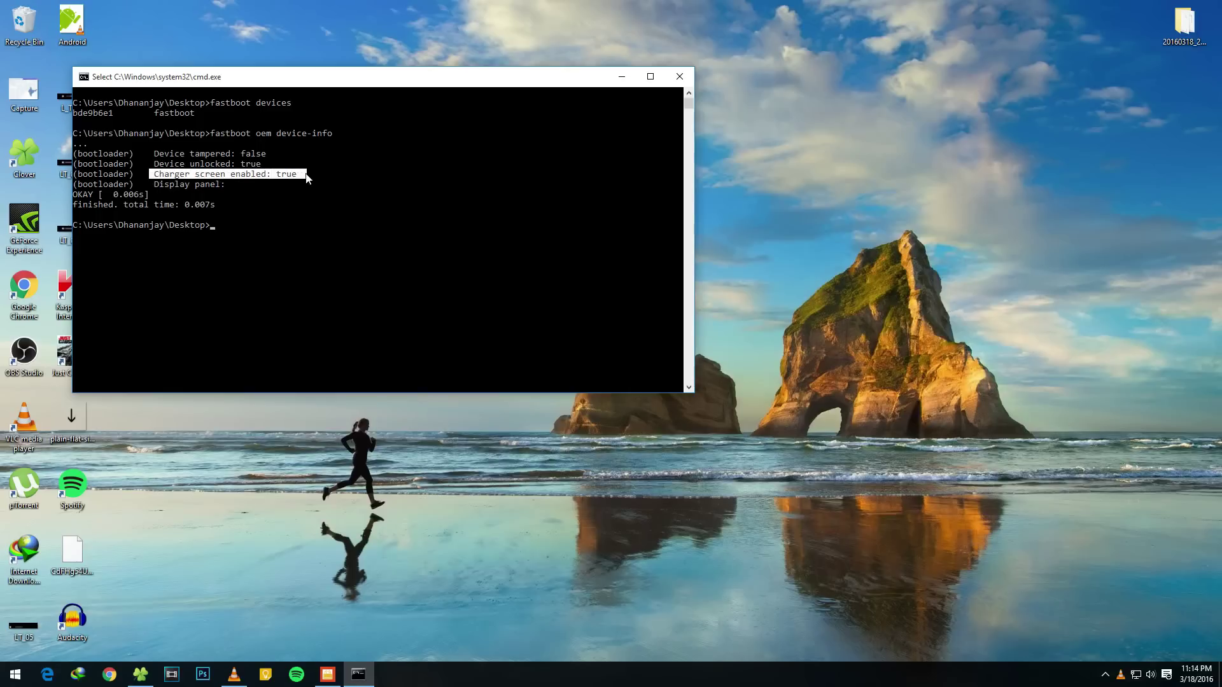
left_click_drag(152, 164, 252, 165)
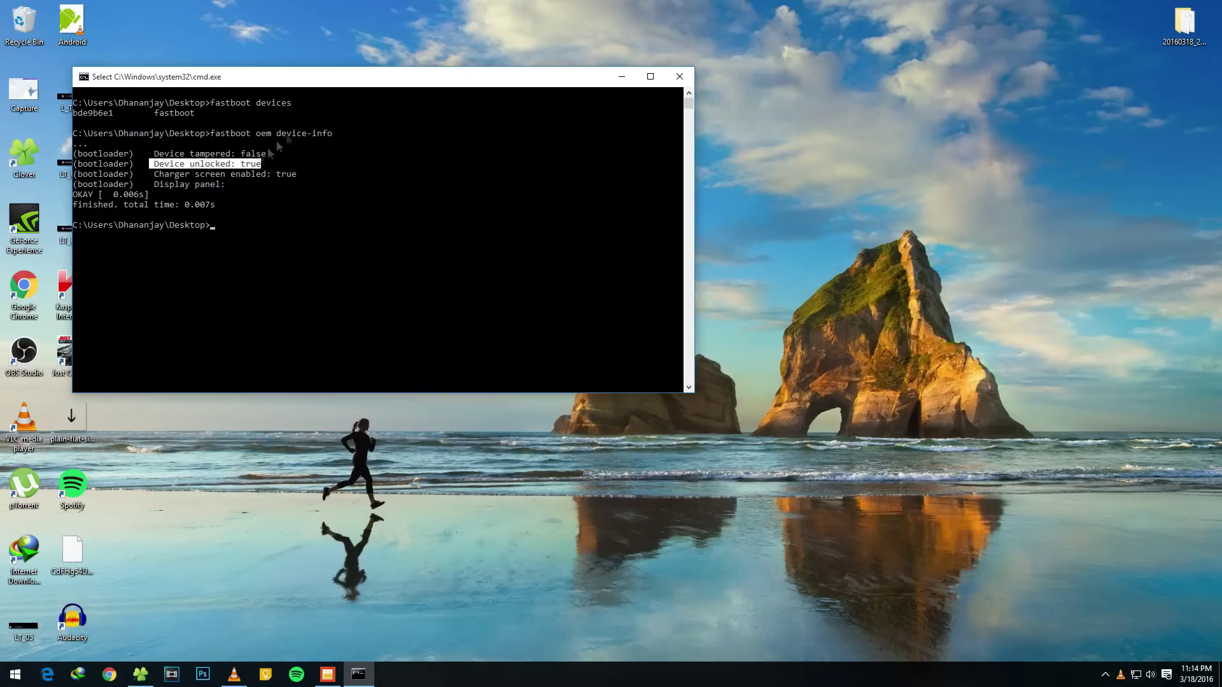
left_click_drag(310, 79, 519, 121)
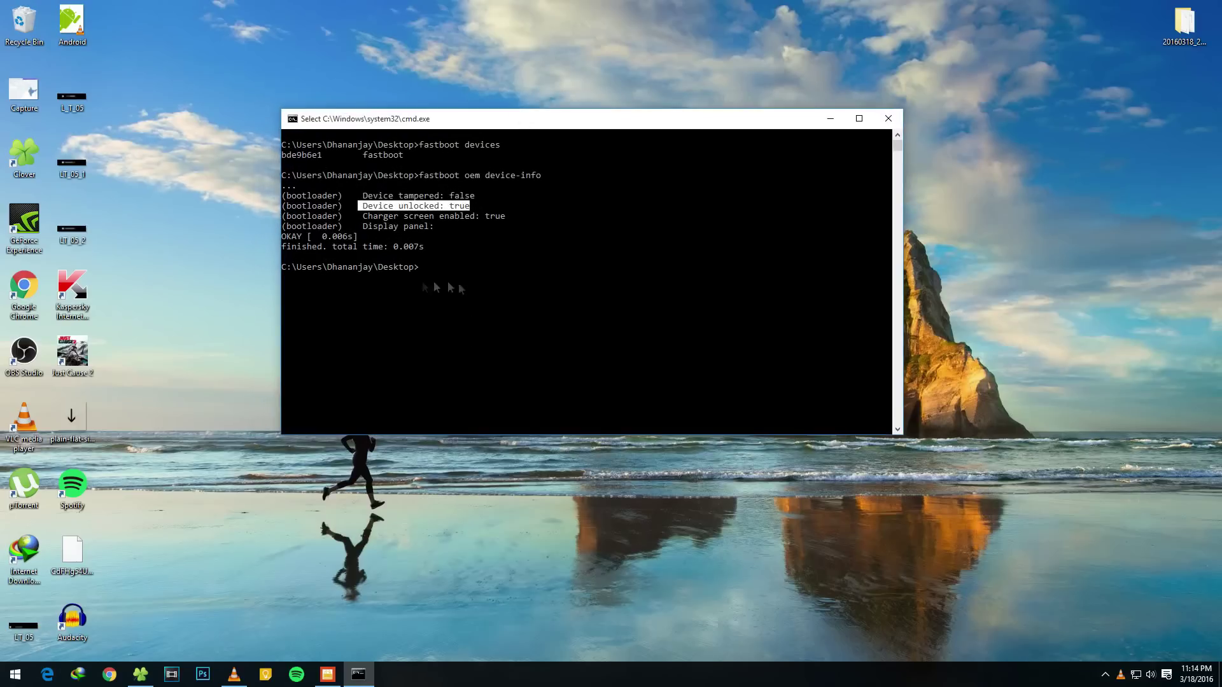